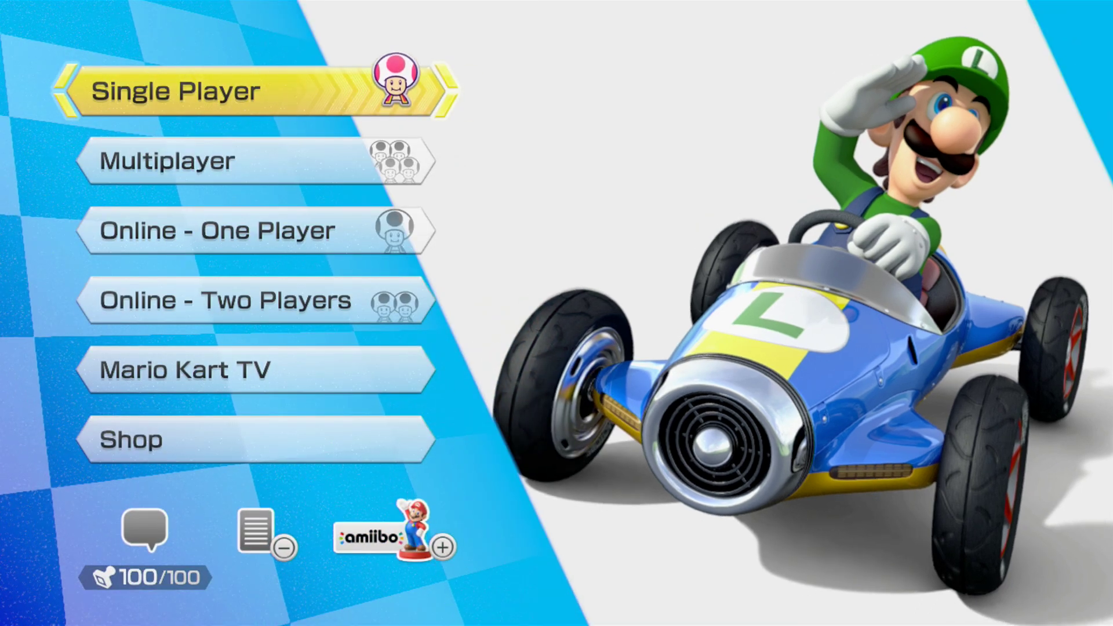
pyautogui.press('Return')
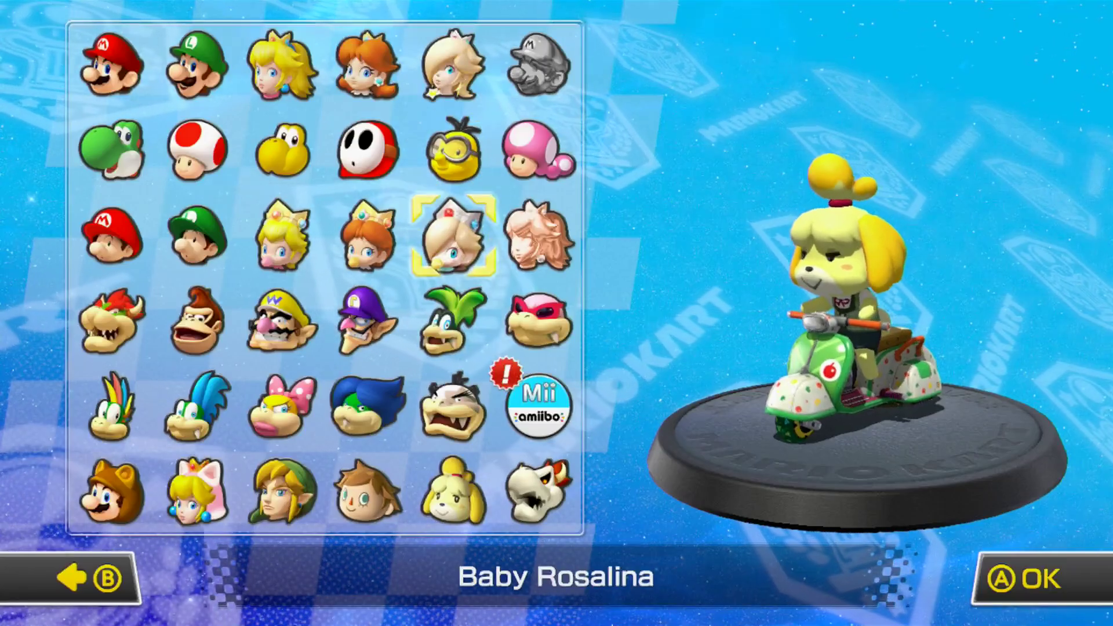
# Start Mario Kart 8 and browse the fully unlocked characters, kart bodies, tires and gliders.
pyautogui.press('Down')
pyautogui.press('Down')
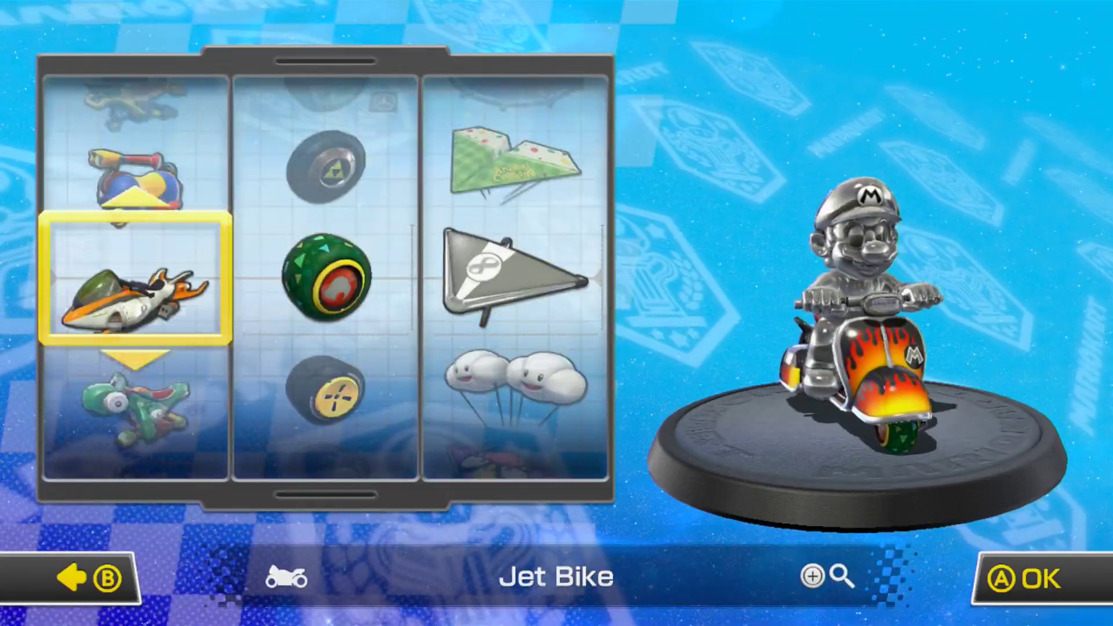
pyautogui.press('Up')
pyautogui.press('Up')
pyautogui.press('Up')
pyautogui.press('Up')
pyautogui.press('Up')
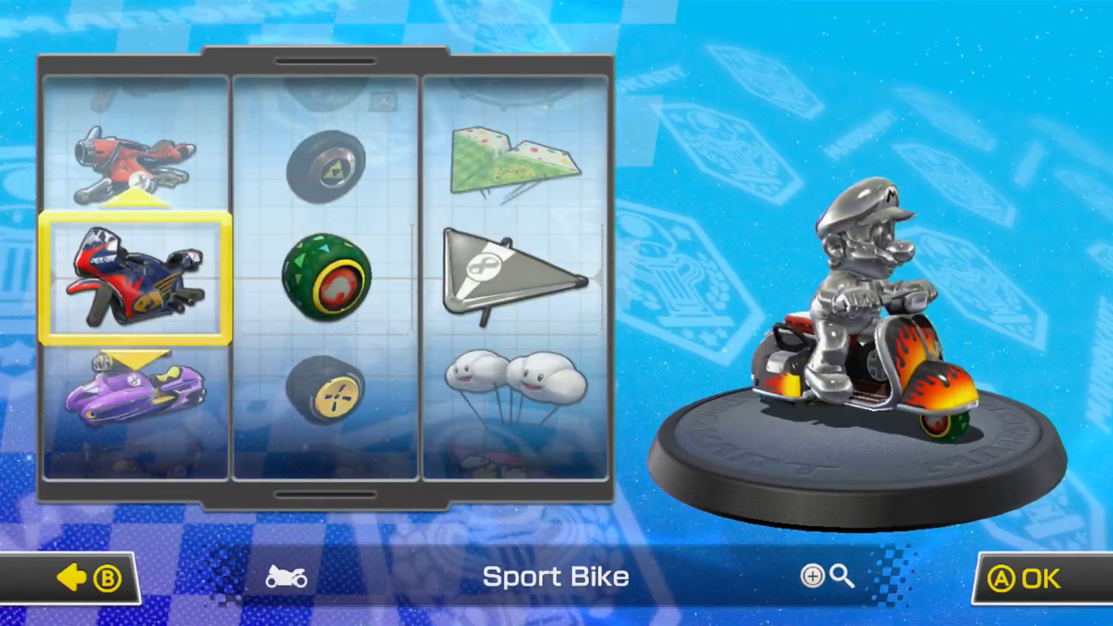
pyautogui.press('Up')
pyautogui.press('Up')
pyautogui.press('Up')
pyautogui.press('Up')
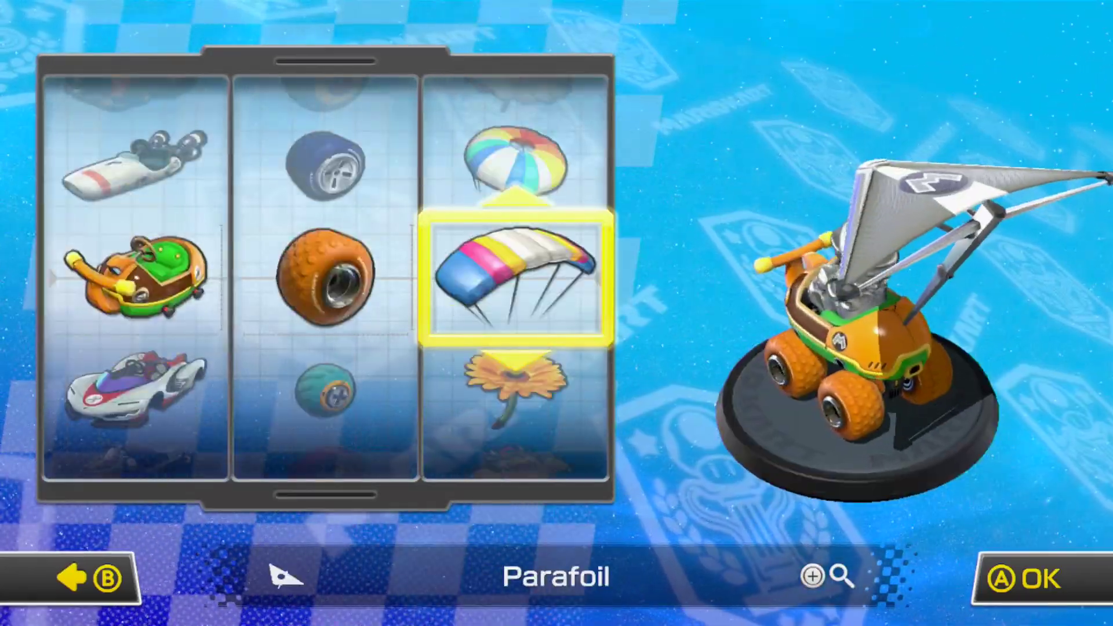
pyautogui.press('Down')
pyautogui.press('Down')
pyautogui.press('Down')
pyautogui.press('Down')
pyautogui.press('Down')
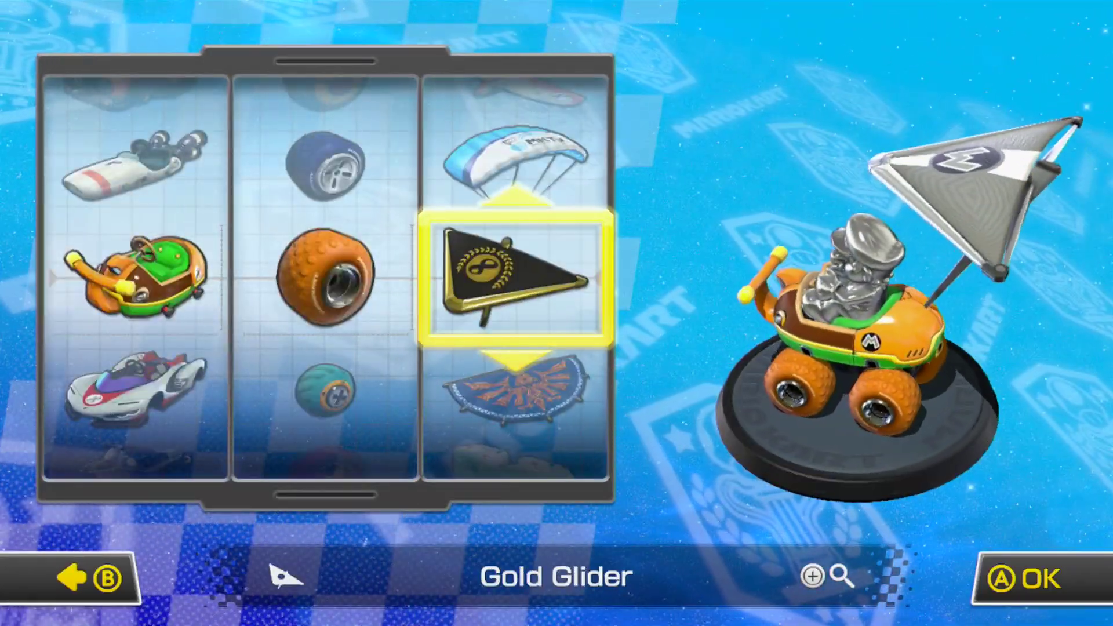
pyautogui.press('Return')
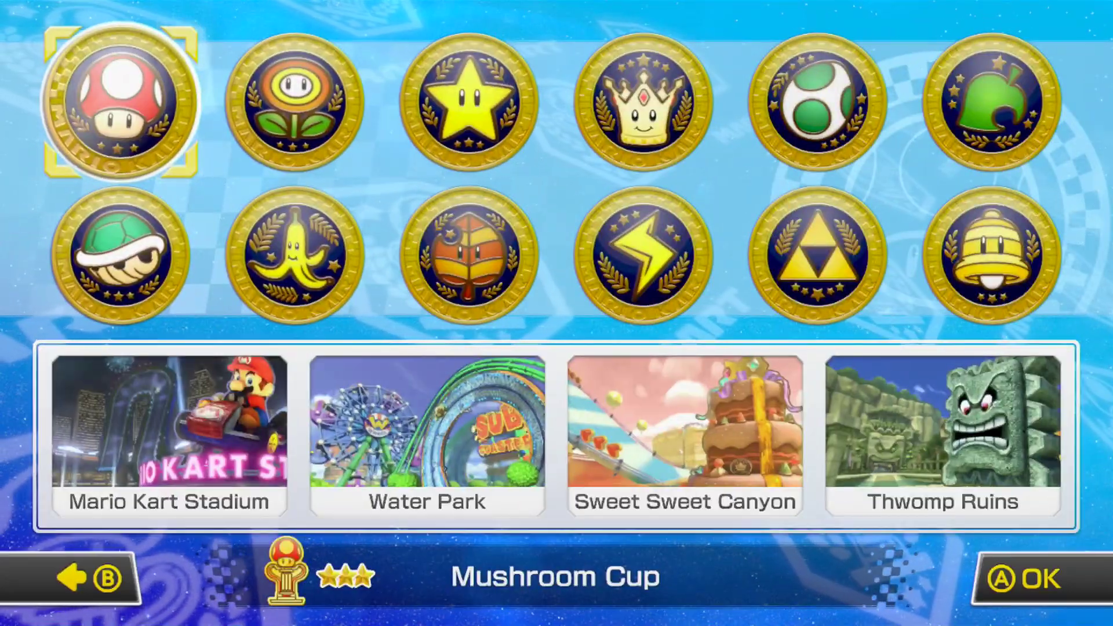
# Step through the cup selection to show every cup unlocked, up to Lightning Cup.
pyautogui.press('Right')
pyautogui.press('Right')
pyautogui.press('Right')
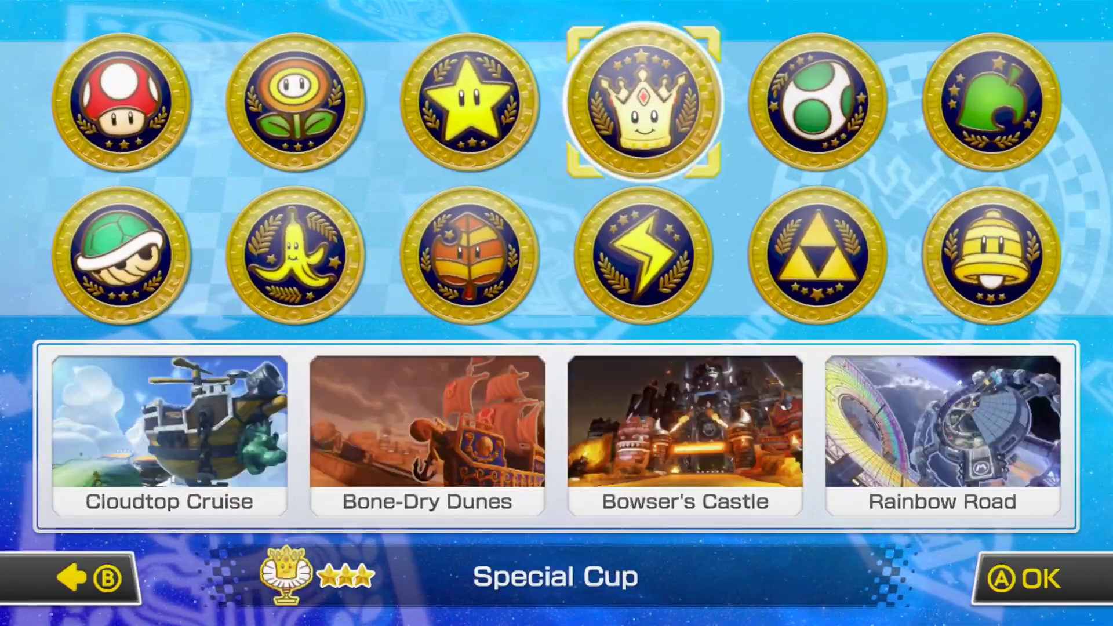
pyautogui.press('Right')
pyautogui.press('Right')
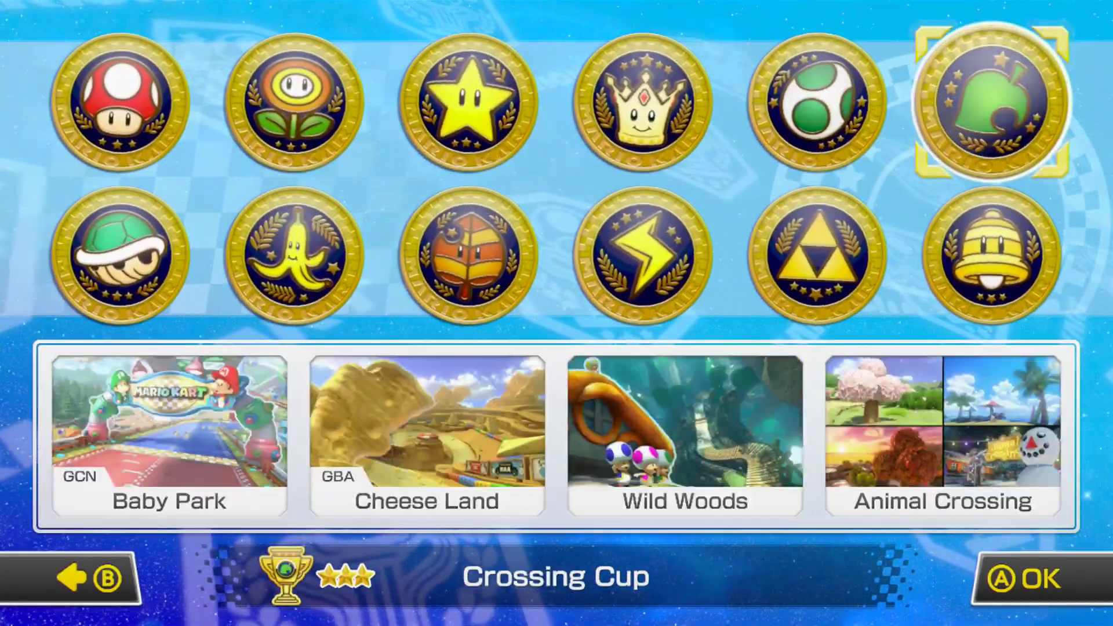
pyautogui.press('Down')
pyautogui.press('Left')
pyautogui.press('Left')
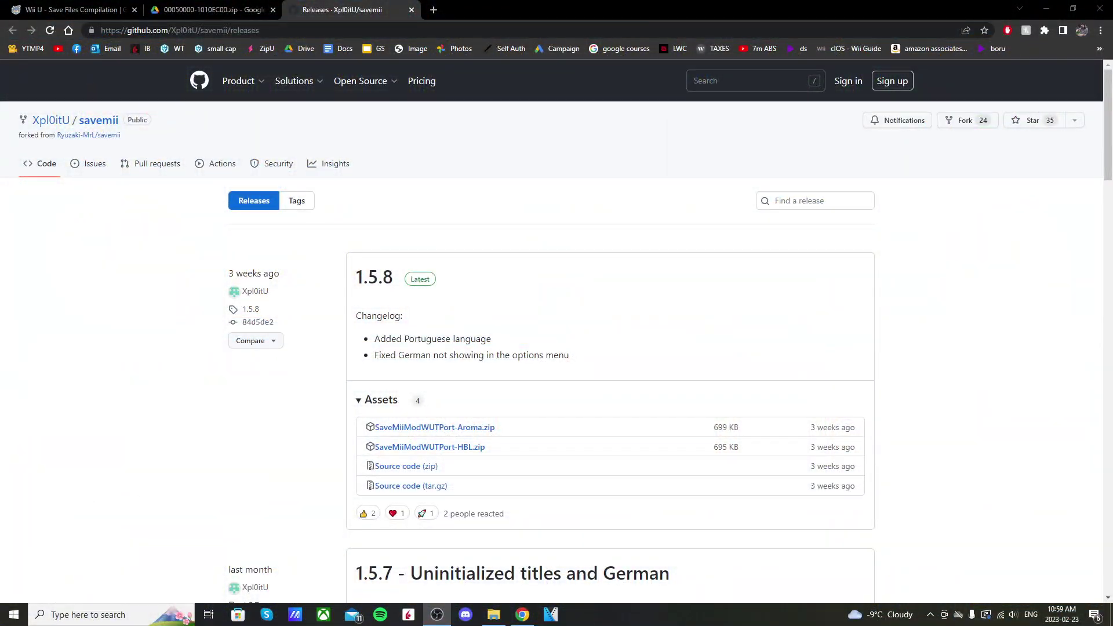
# Download the SaveMiiModWUTPort-HBL.zip asset from the savemii 1.5.8 release.
pyautogui.moveTo(284, 273); pyautogui.dragTo(216, 278)
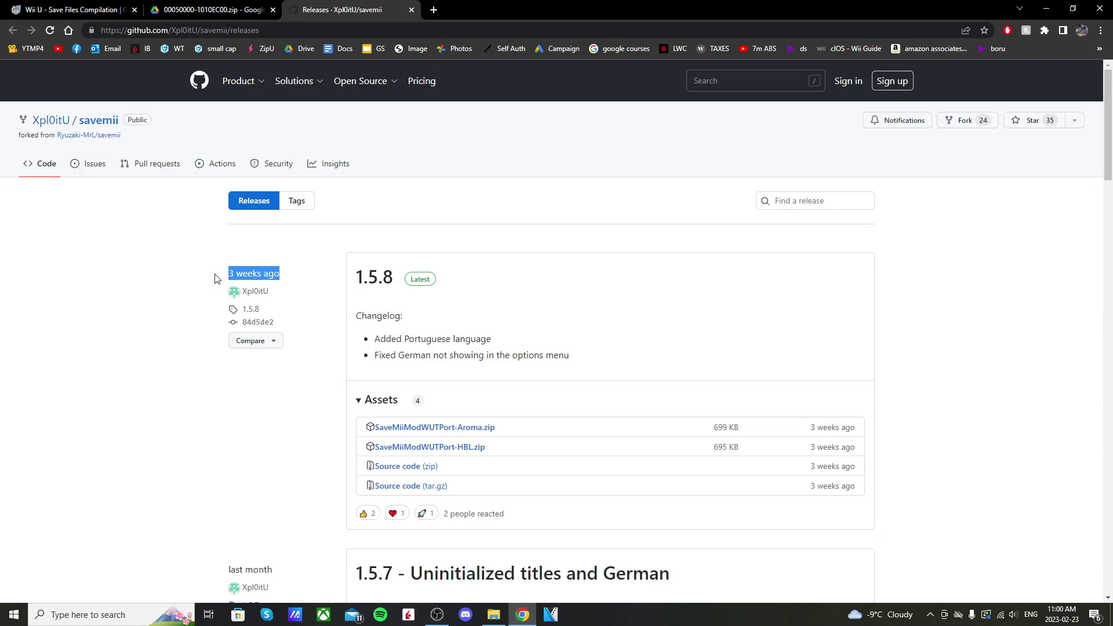
pyautogui.click(215, 279)
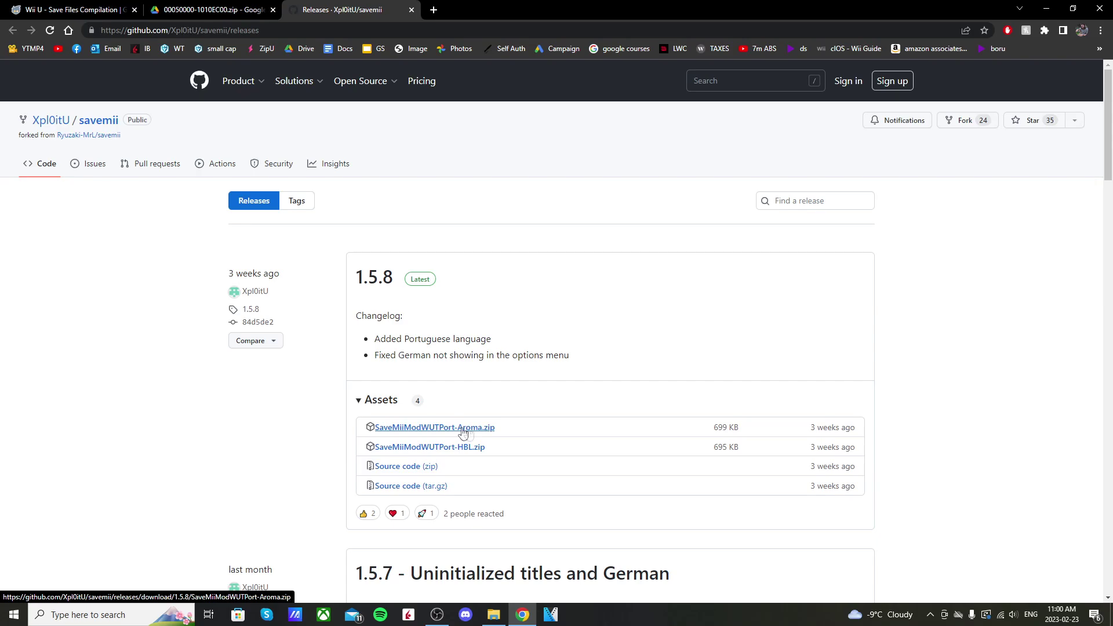
pyautogui.click(418, 428)
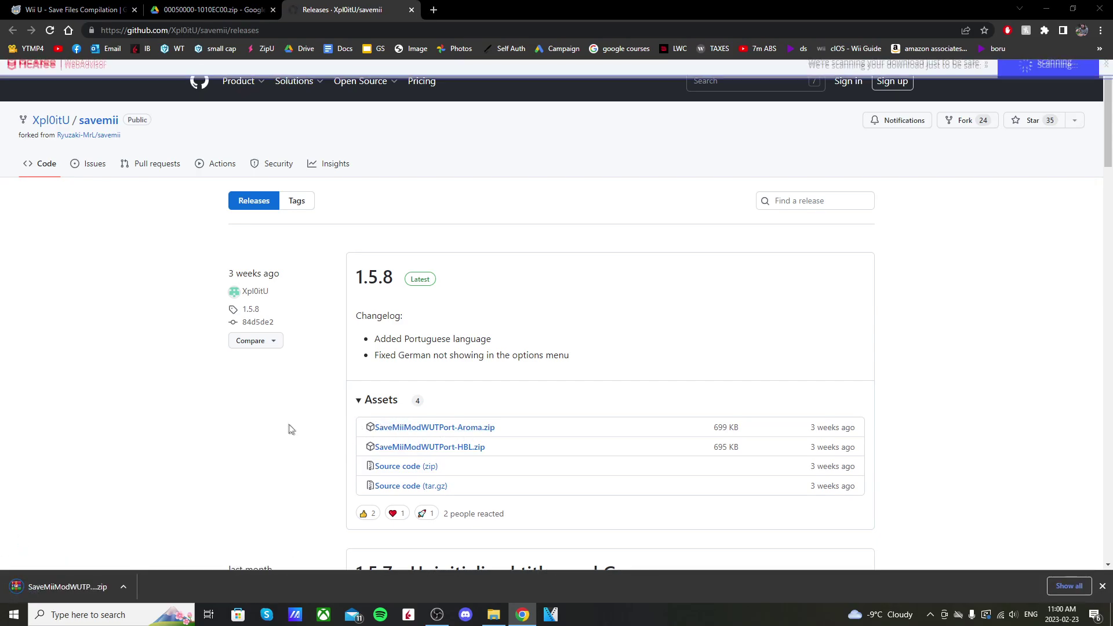
# Snap the SD card window right and the browser left, then open the SaveMii zip.
pyautogui.moveTo(753, 99); pyautogui.dragTo(1112, 174)
pyautogui.click(436, 173)
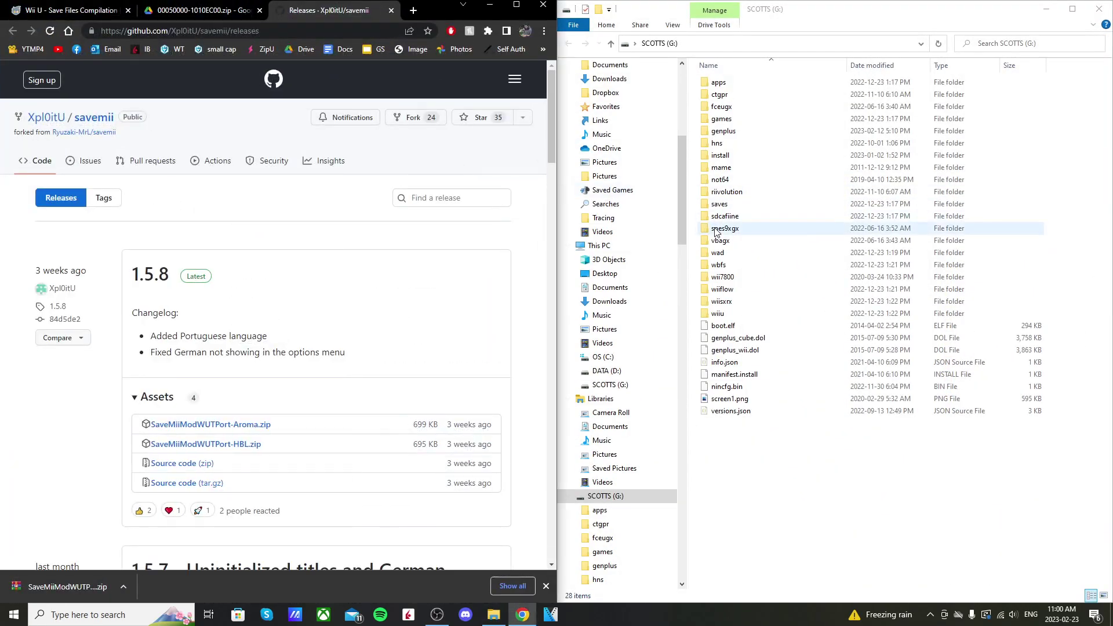
pyautogui.click(801, 515)
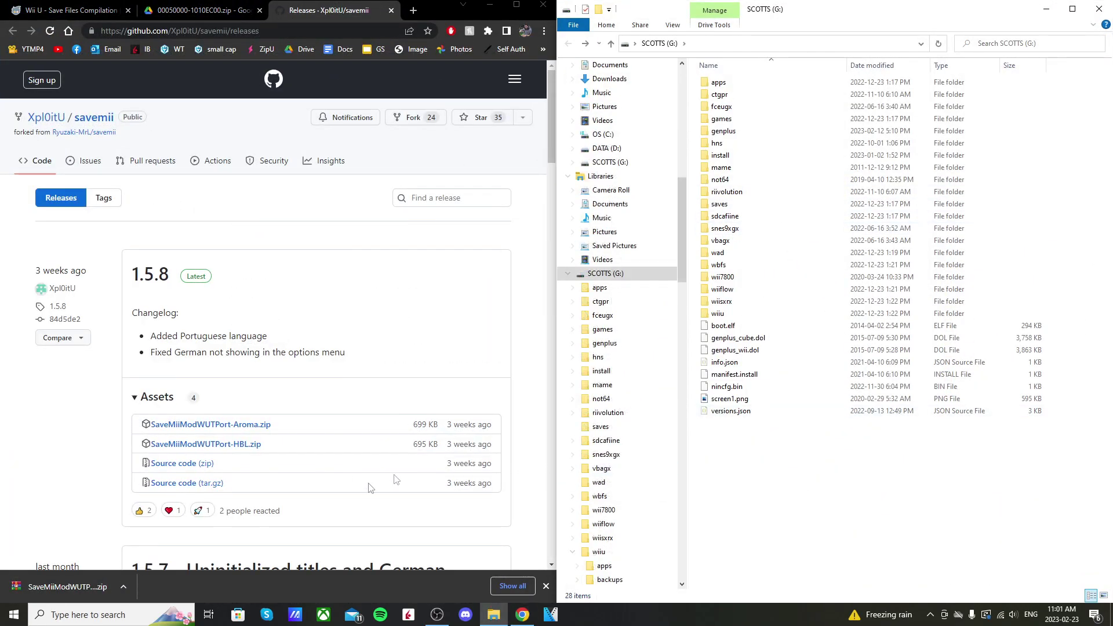
pyautogui.click(50, 595)
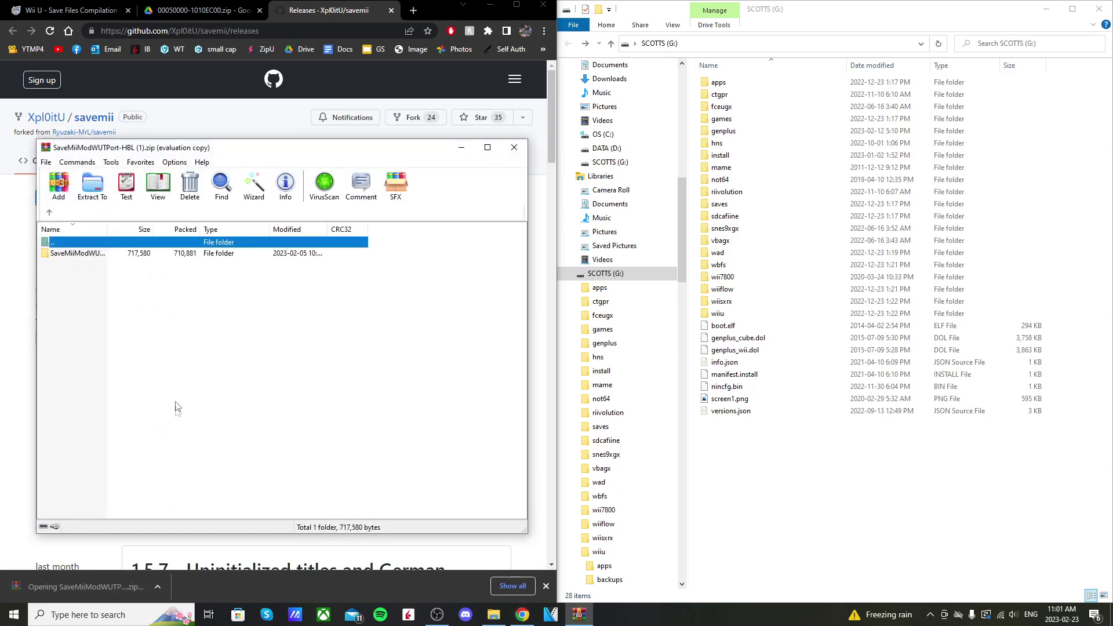
# Copy the SaveMiiModWUTPort folder from the archive into G:\wiiu\apps and close WinRAR.
pyautogui.doubleClick(739, 313)
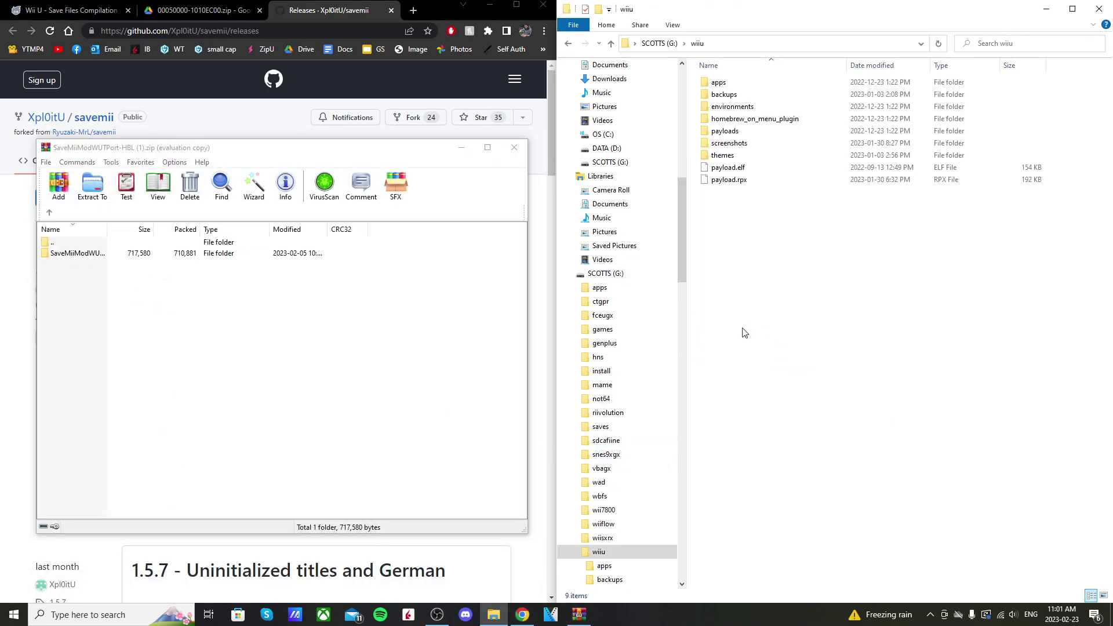
pyautogui.doubleClick(739, 83)
pyautogui.click(74, 259)
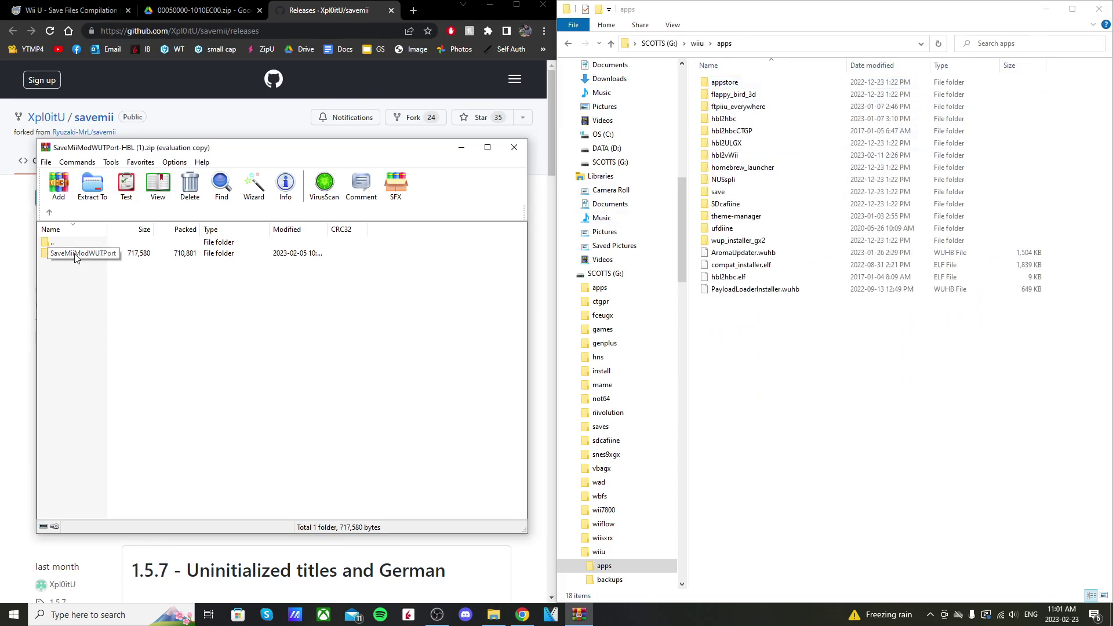
pyautogui.moveTo(74, 258); pyautogui.dragTo(790, 353)
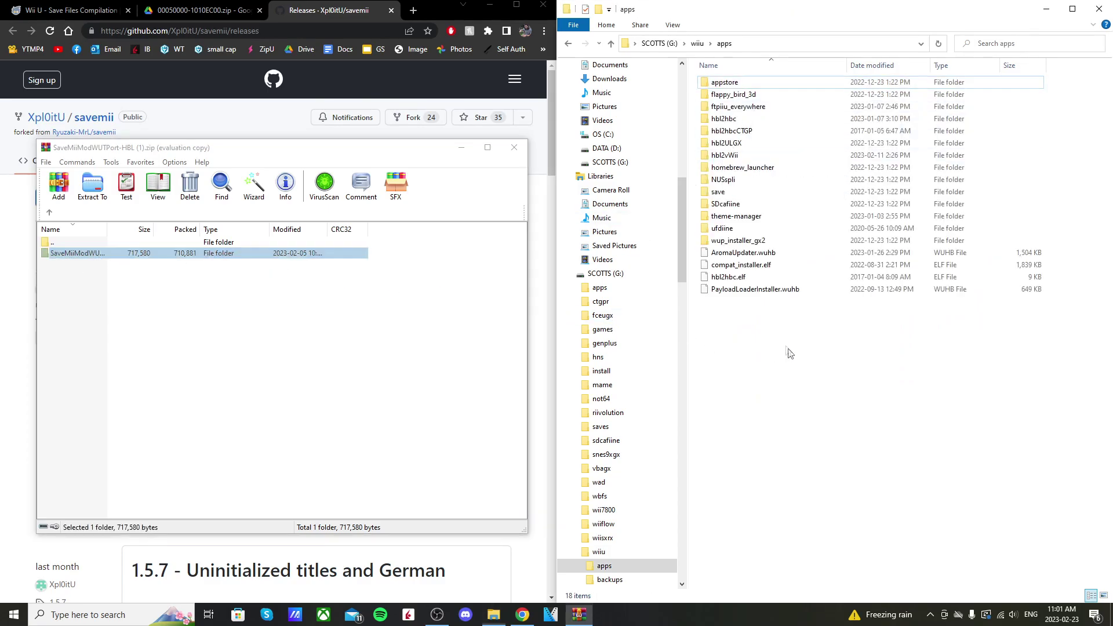
pyautogui.click(515, 150)
# Check the three SaveMii files in the copied folder and return to apps.
pyautogui.doubleClick(753, 307)
pyautogui.moveTo(763, 122); pyautogui.dragTo(763, 154)
pyautogui.hotkey('alt', 'Up')
pyautogui.click(754, 316)
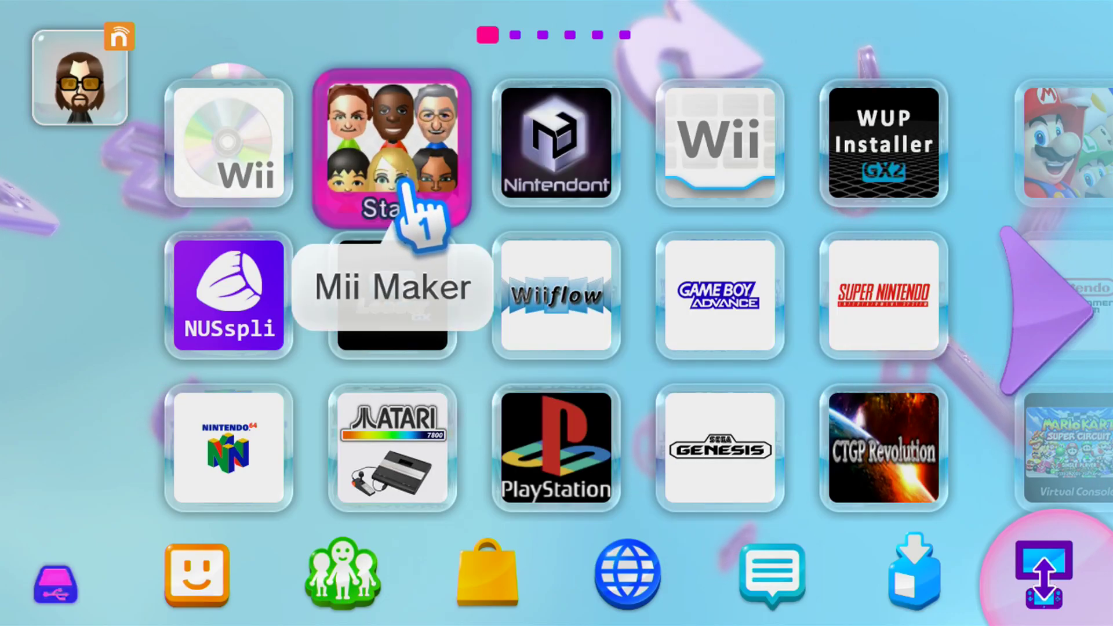
# Launch Homebrew Launcher and start SaveMii v1.5.8 from its second page.
pyautogui.click(406, 184)
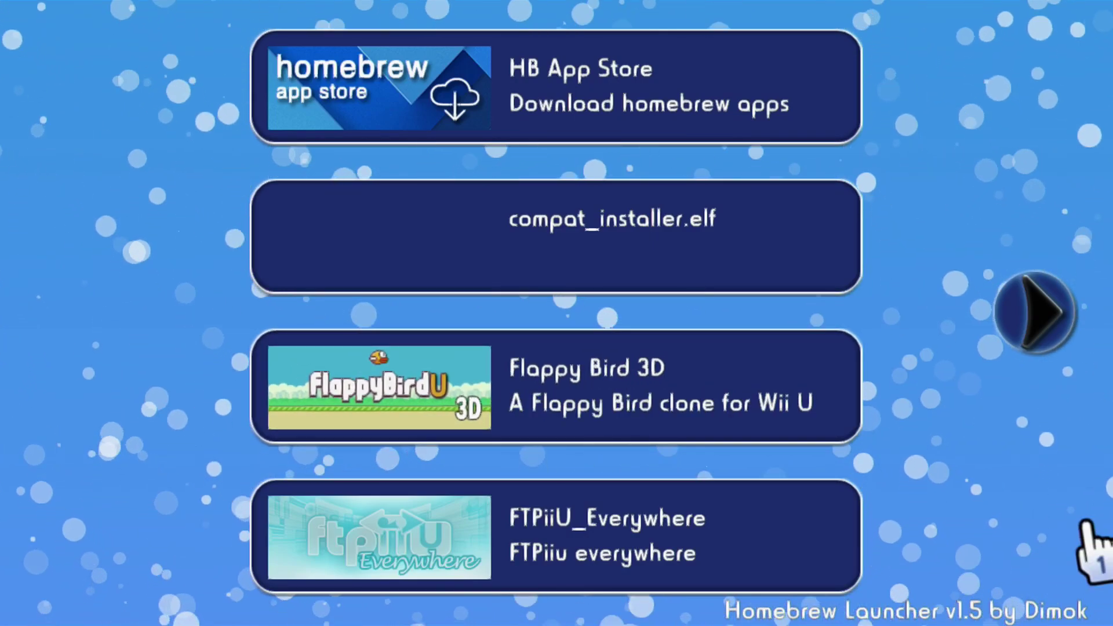
pyautogui.click(1058, 322)
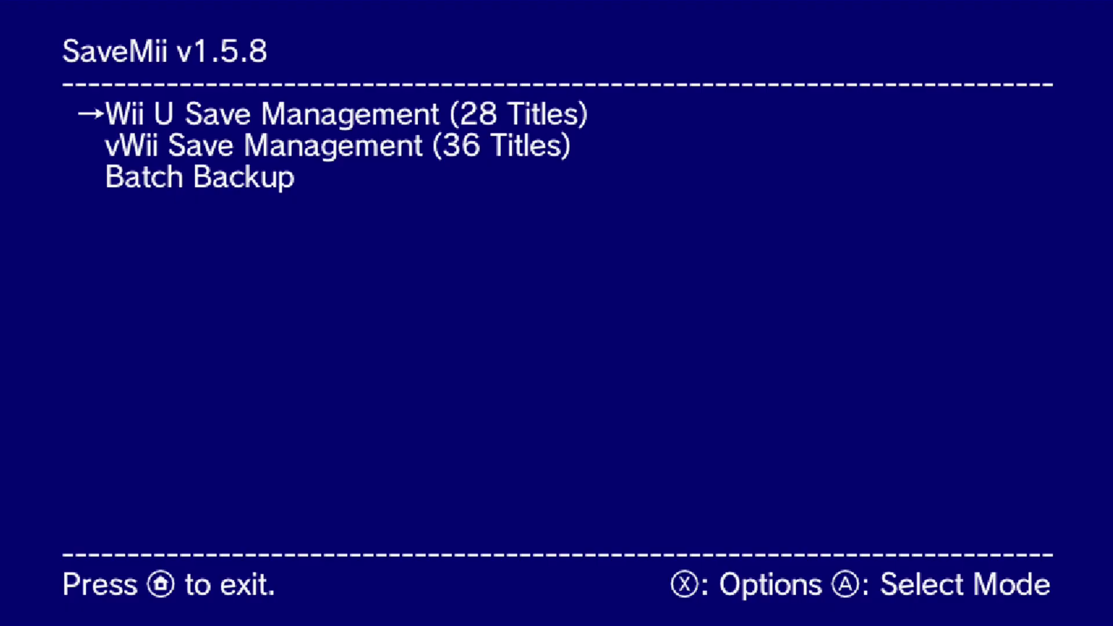
pyautogui.press('Up')
pyautogui.press('Return')
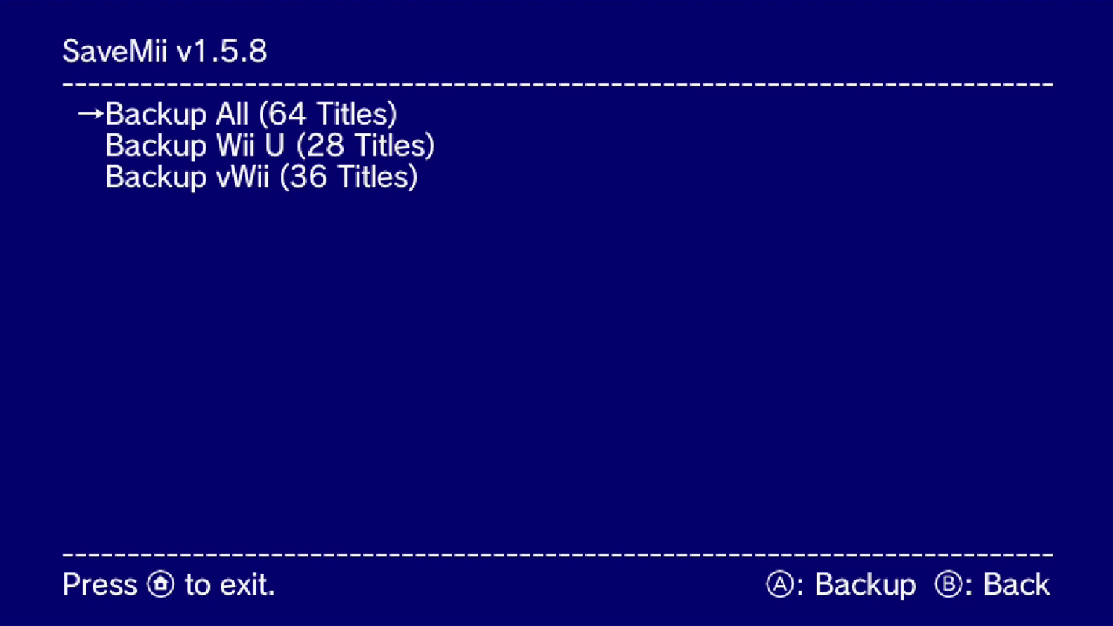
pyautogui.press('Escape')
pyautogui.press('Up')
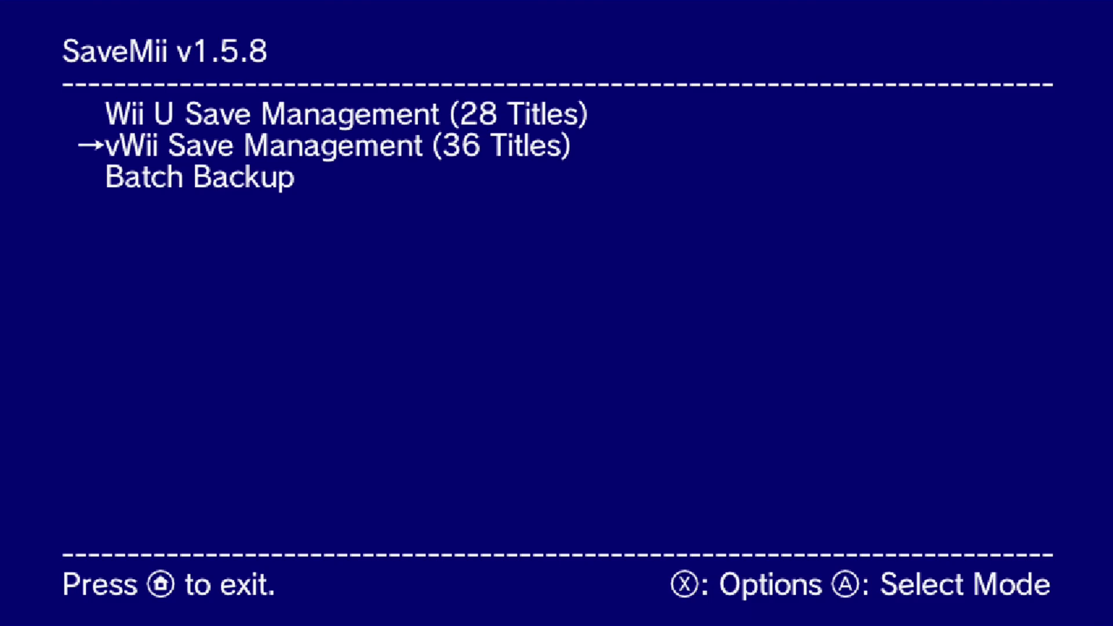
pyautogui.press('Up')
pyautogui.press('Down')
pyautogui.press('Up')
pyautogui.press('Return')
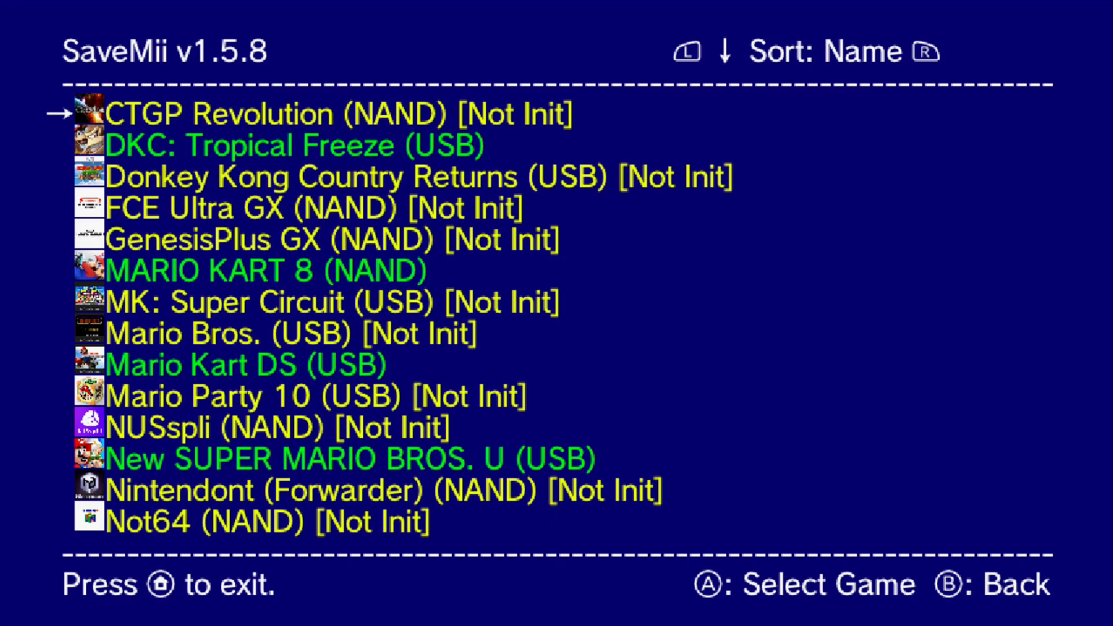
pyautogui.press('Down')
pyautogui.press('Down')
pyautogui.press('Escape')
pyautogui.press('Down')
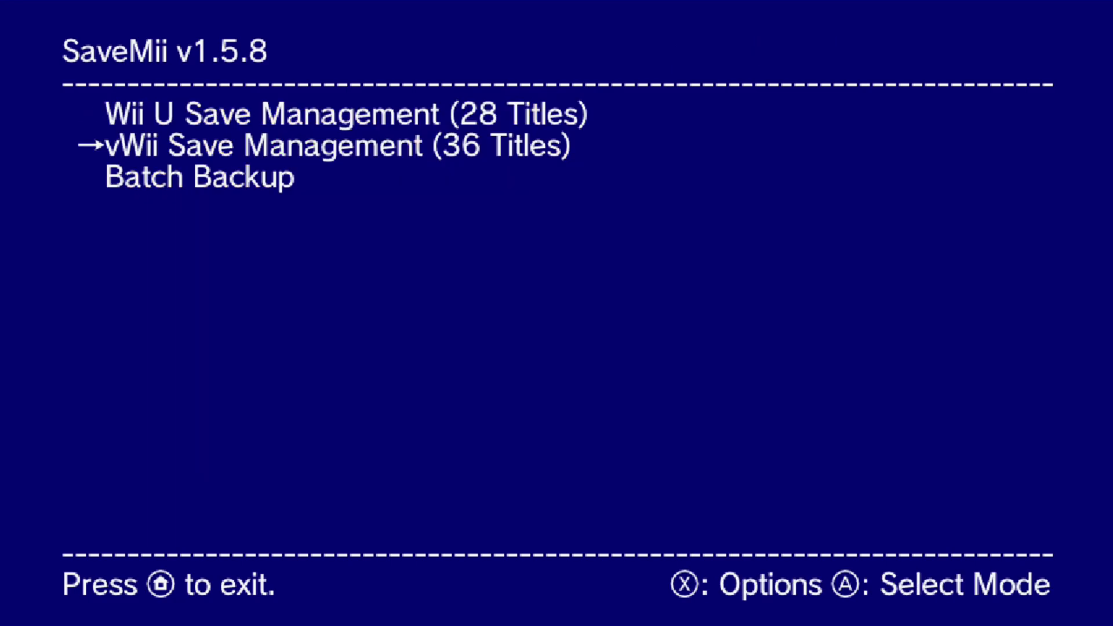
pyautogui.press('Return')
pyautogui.press('Down')
pyautogui.press('Down')
pyautogui.press('Down')
pyautogui.press('Down')
pyautogui.press('Down')
pyautogui.press('Down')
pyautogui.press('Down')
pyautogui.press('Down')
pyautogui.press('Down')
pyautogui.press('Down')
pyautogui.press('Down')
pyautogui.press('Down')
pyautogui.press('Down')
pyautogui.press('Down')
pyautogui.press('Down')
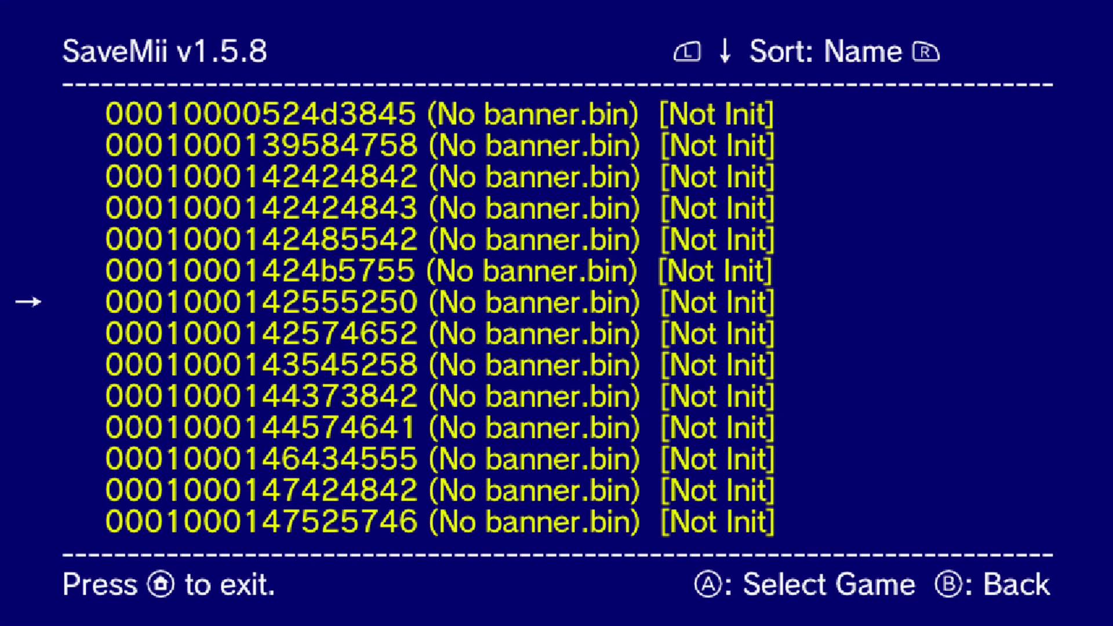
pyautogui.press('Down')
pyautogui.press('Down')
pyautogui.press('Down')
pyautogui.press('Down')
pyautogui.press('Down')
pyautogui.press('Down')
pyautogui.press('Down')
pyautogui.press('Down')
pyautogui.press('Down')
pyautogui.press('Down')
pyautogui.press('Down')
pyautogui.press('Down')
pyautogui.press('Down')
pyautogui.press('Down')
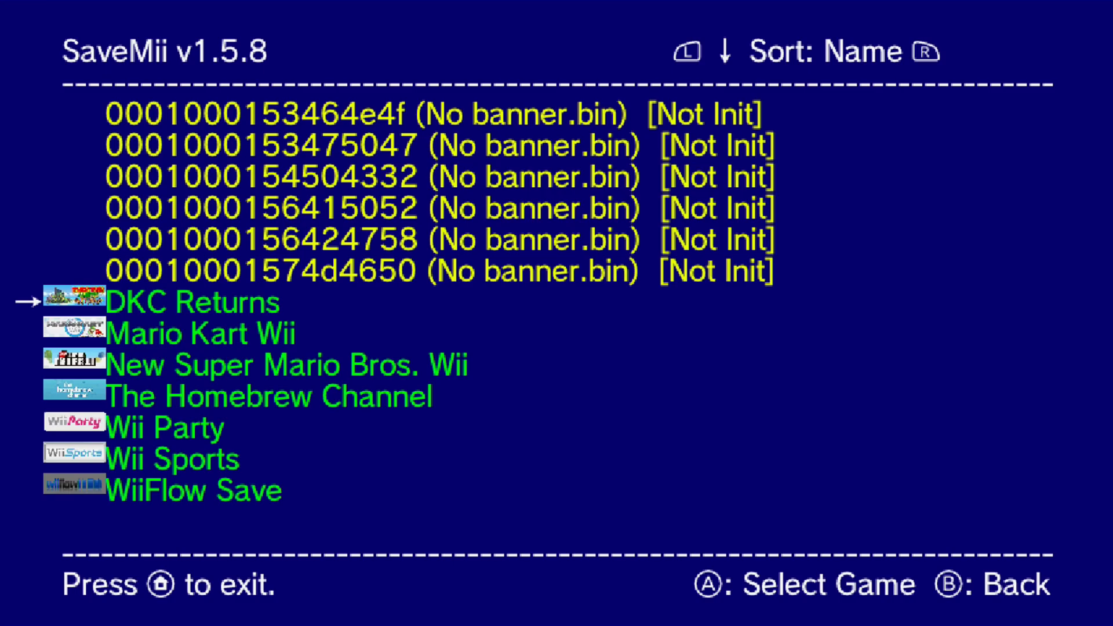
pyautogui.press('Down')
pyautogui.press('Down')
pyautogui.press('Up')
pyautogui.press('Up')
pyautogui.press('Escape')
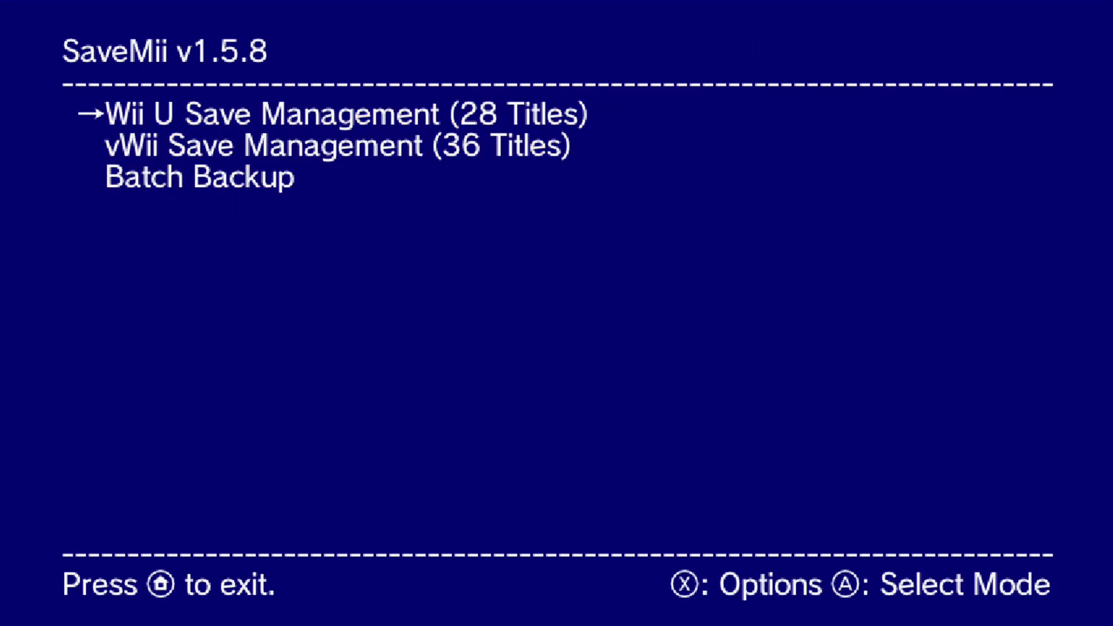
# Select MARIO KART 8 in the Wii U title list and choose the backup task.
pyautogui.press('Return')
pyautogui.press('Down')
pyautogui.press('Down')
pyautogui.press('Down')
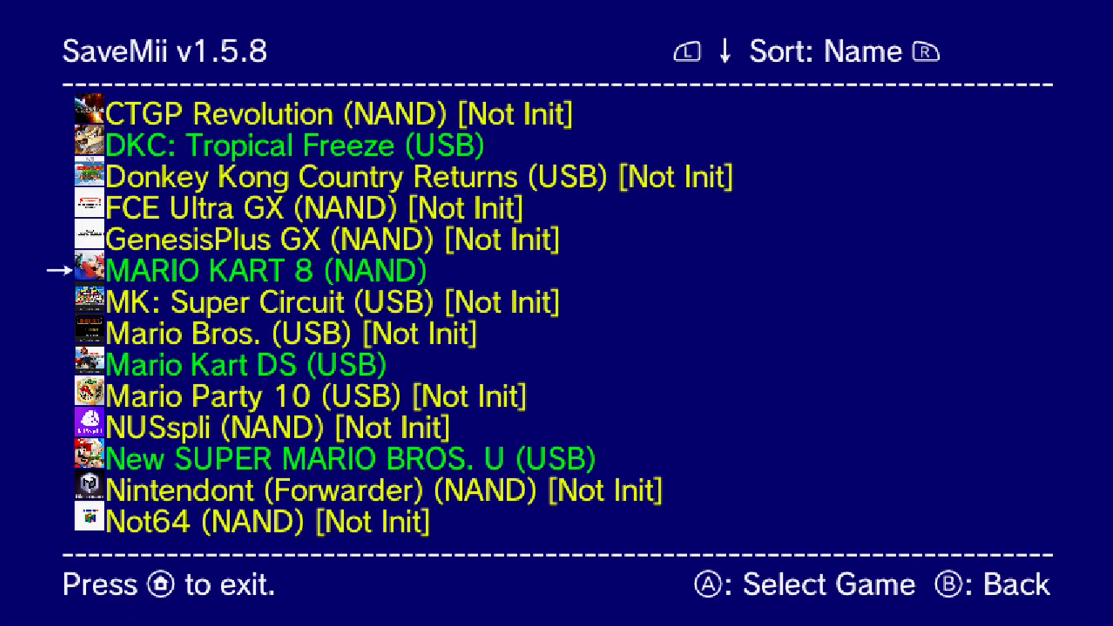
pyautogui.press('Return')
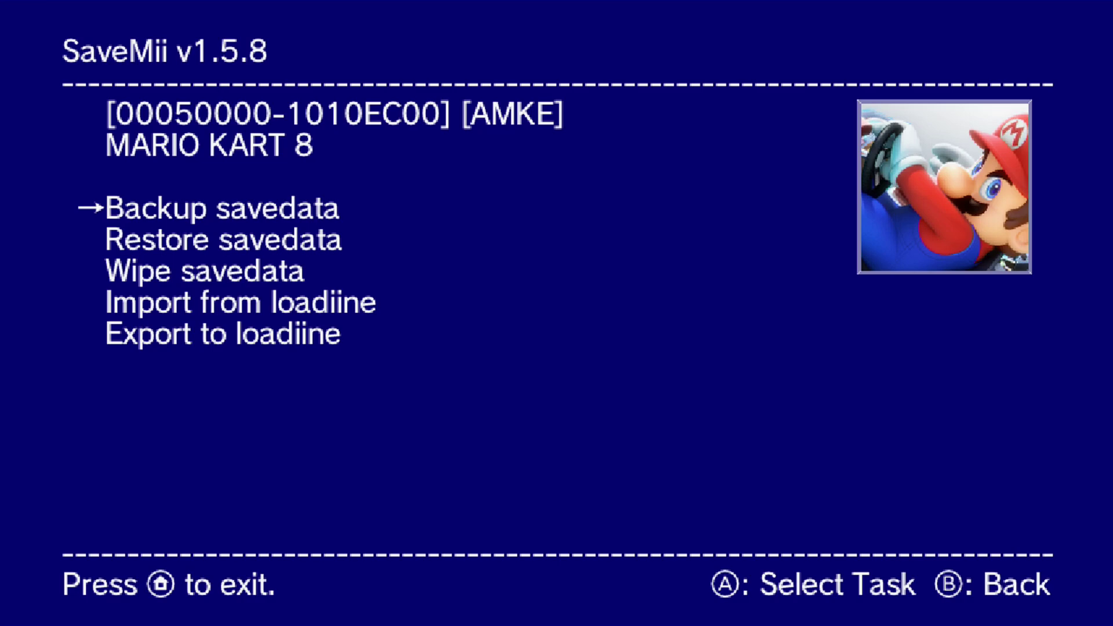
pyautogui.press('Down')
pyautogui.press('Down')
pyautogui.press('Down')
pyautogui.press('Up')
pyautogui.press('Down')
pyautogui.press('Down')
pyautogui.press('Up')
pyautogui.press('Up')
pyautogui.press('Up')
pyautogui.press('Up')
pyautogui.press('Return')
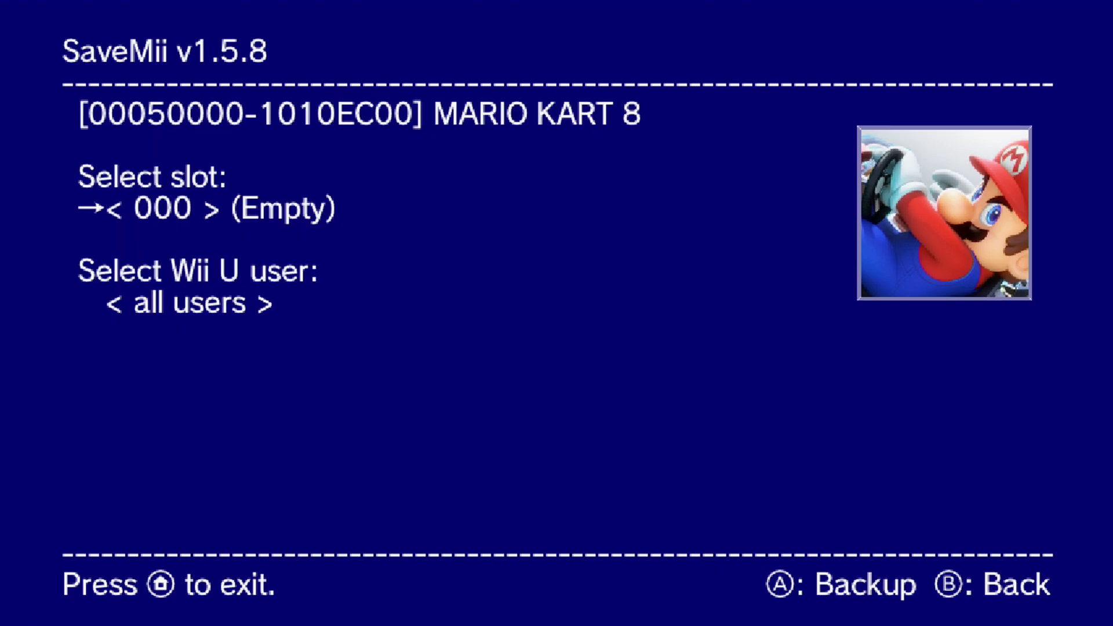
# Back up to slot 000 for the Wii U user marked Has Save.
pyautogui.press('Right')
pyautogui.press('Right')
pyautogui.press('Right')
pyautogui.press('Left')
pyautogui.press('Left')
pyautogui.press('Left')
pyautogui.press('Left')
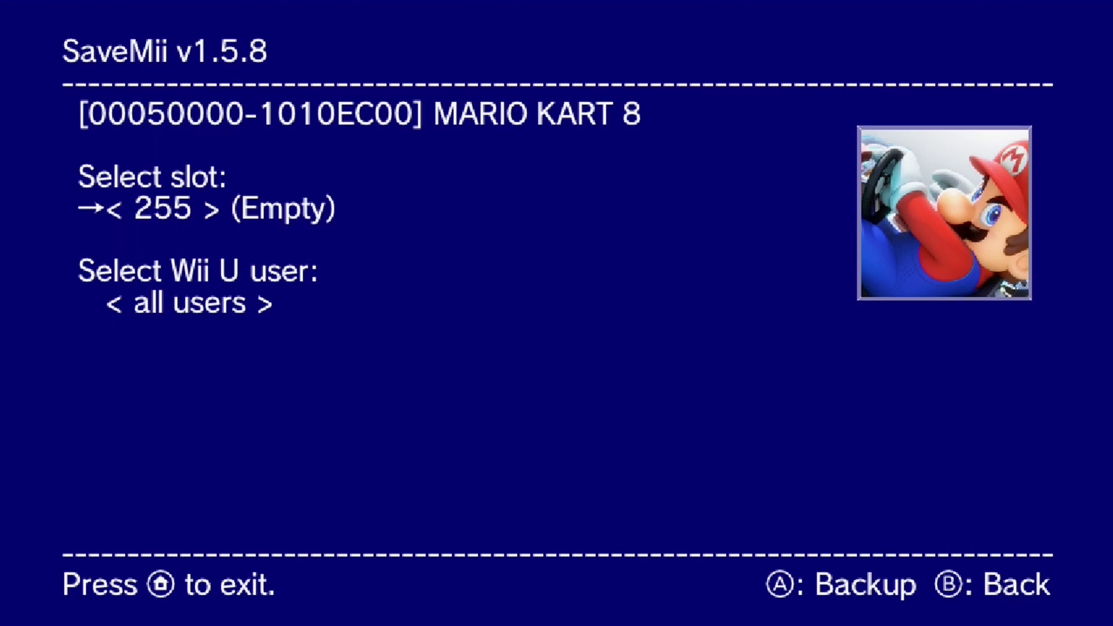
pyautogui.press('Right')
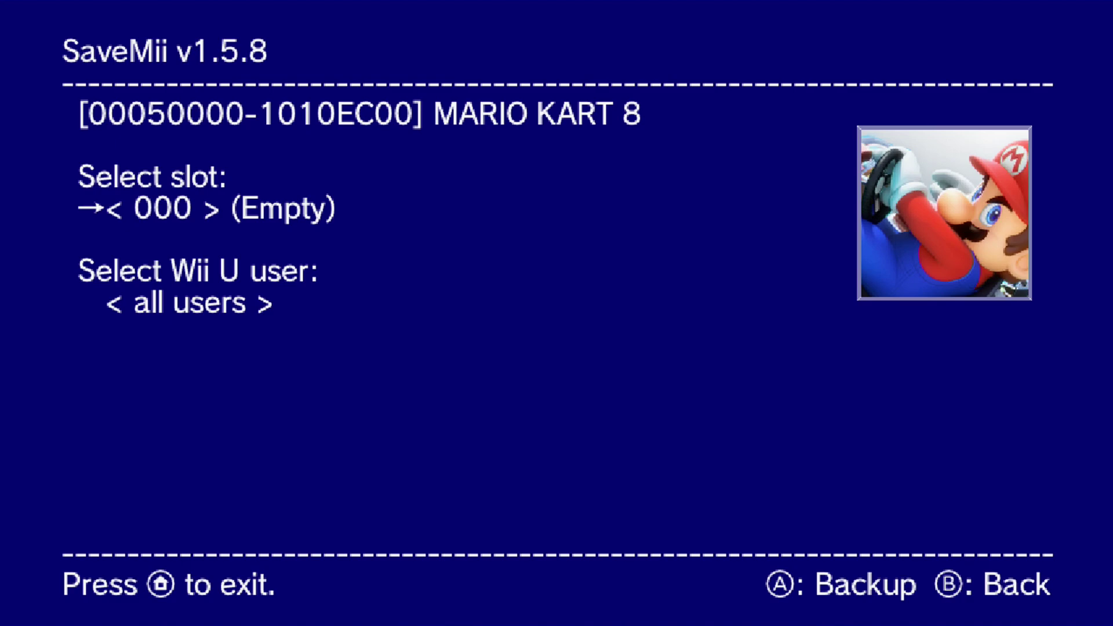
pyautogui.press('Down')
pyautogui.press('Right')
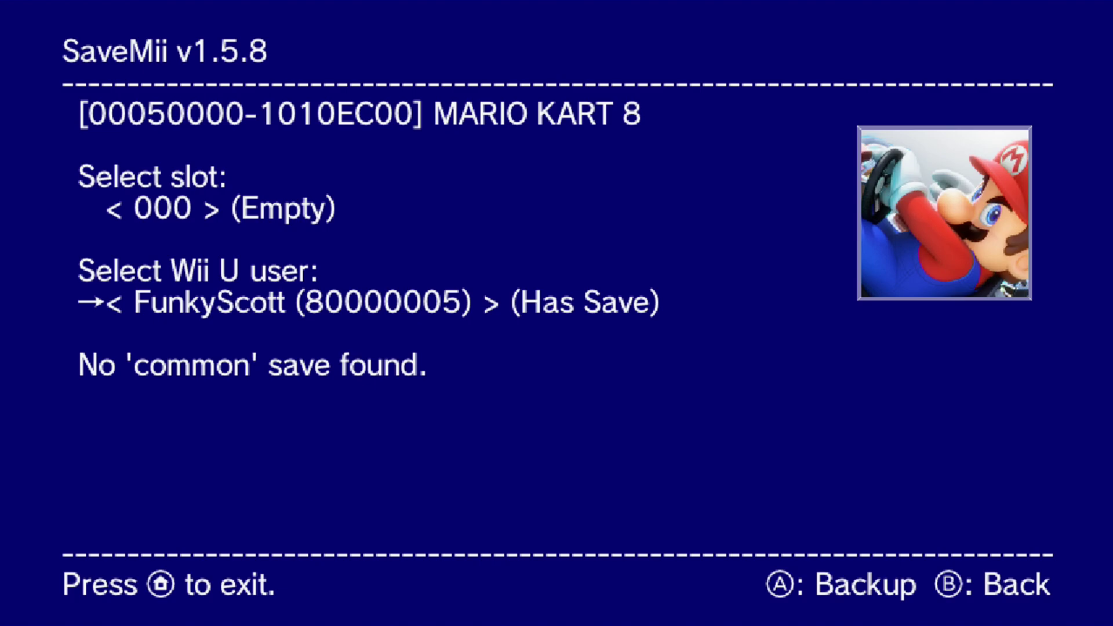
pyautogui.press('a')
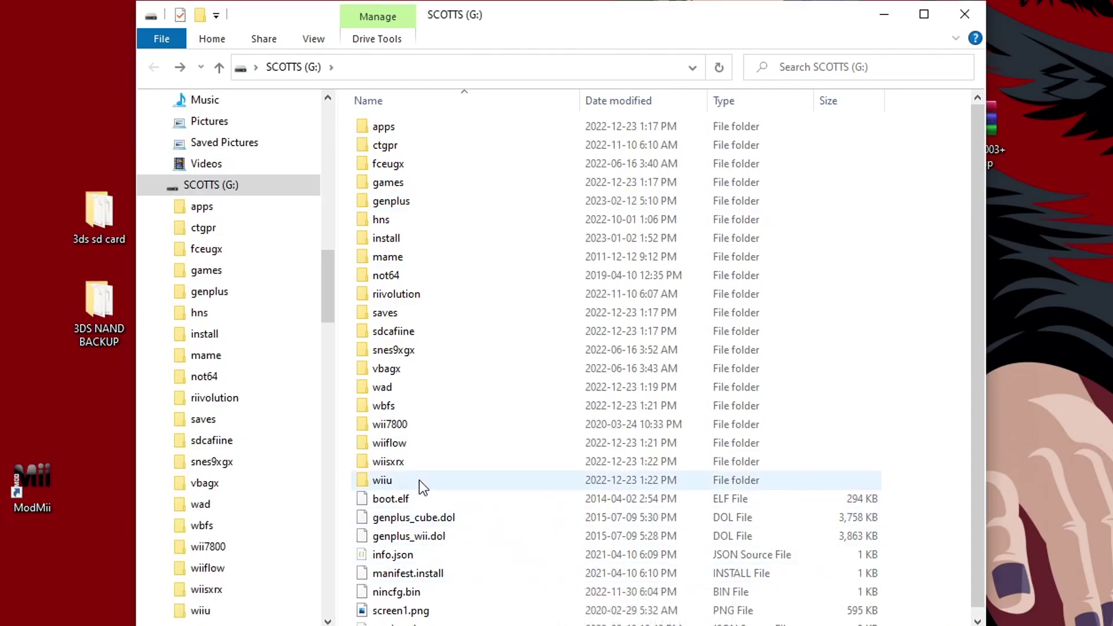
pyautogui.doubleClick(419, 480)
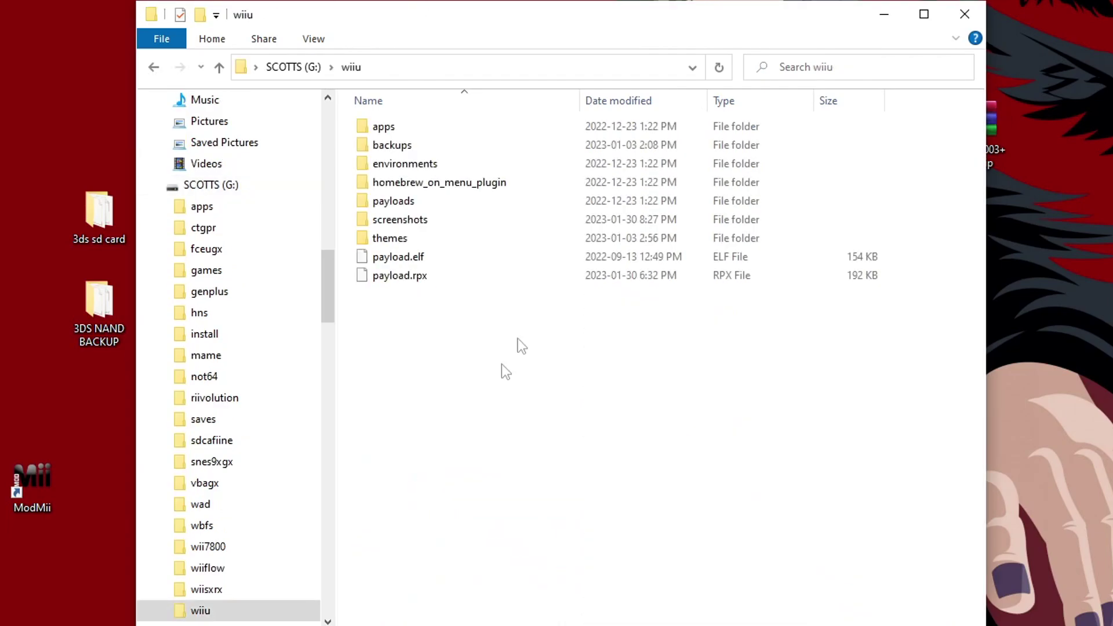
pyautogui.doubleClick(430, 145)
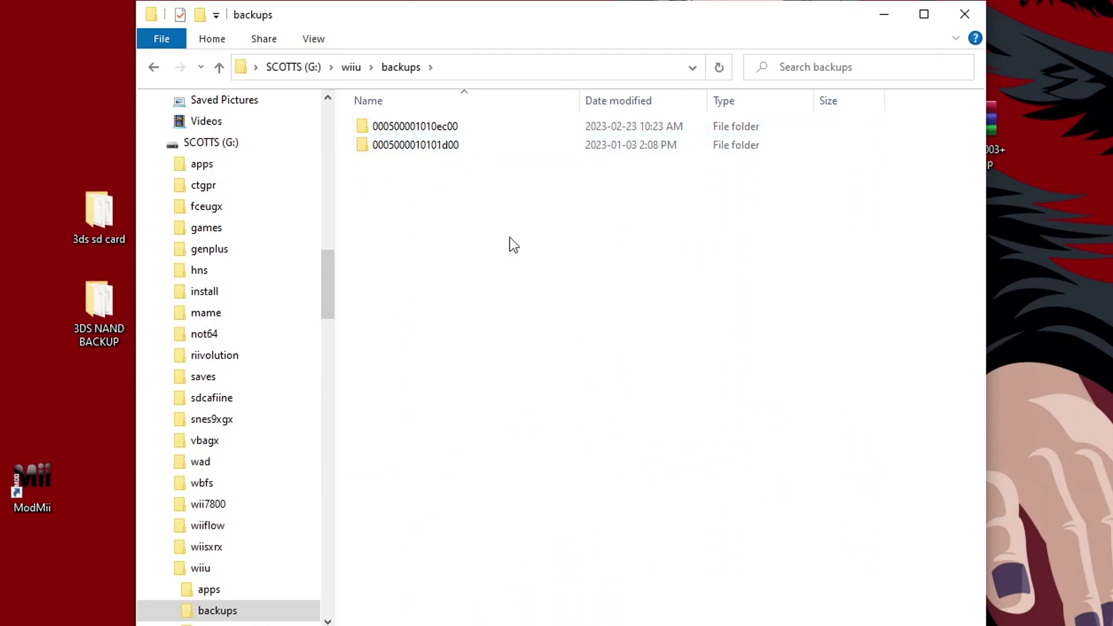
pyautogui.moveTo(468, 149)
pyautogui.moveTo(467, 126)
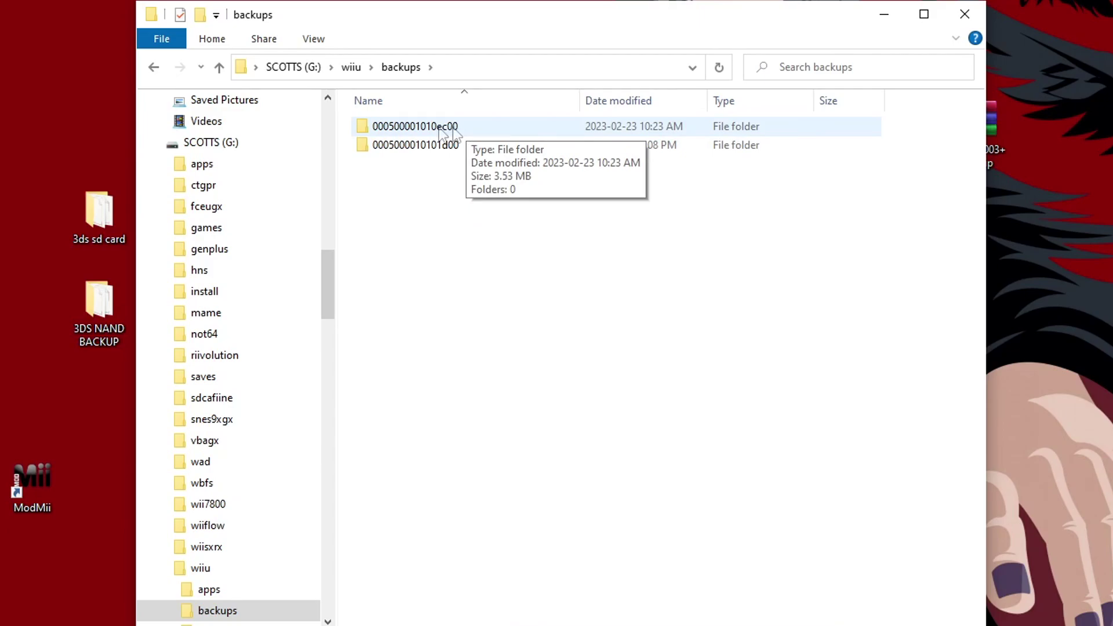
pyautogui.doubleClick(460, 127)
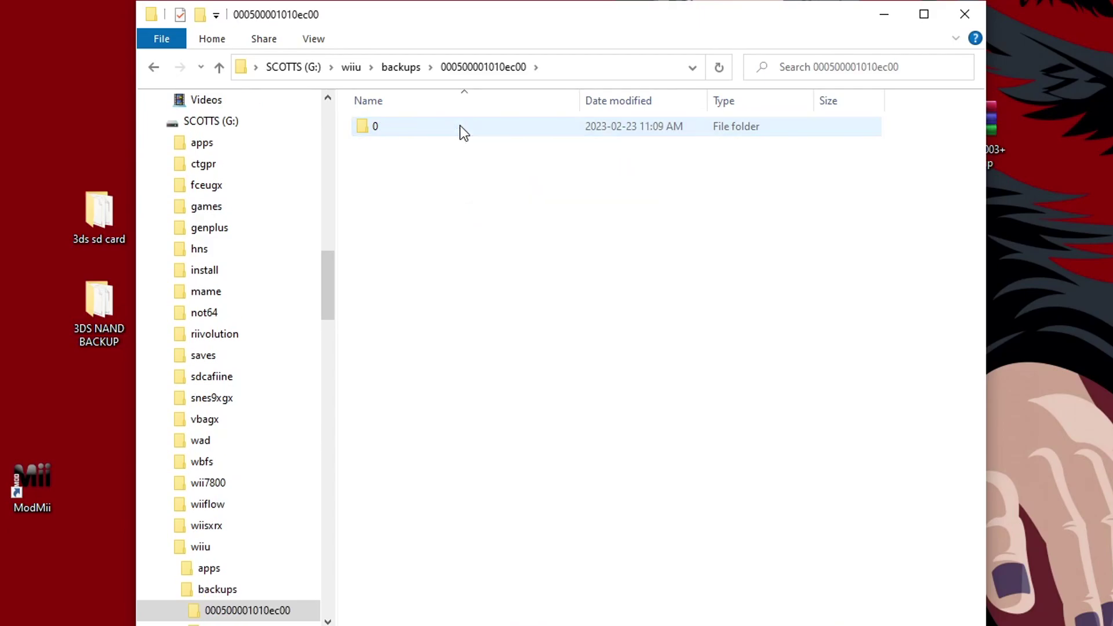
pyautogui.moveTo(396, 135)
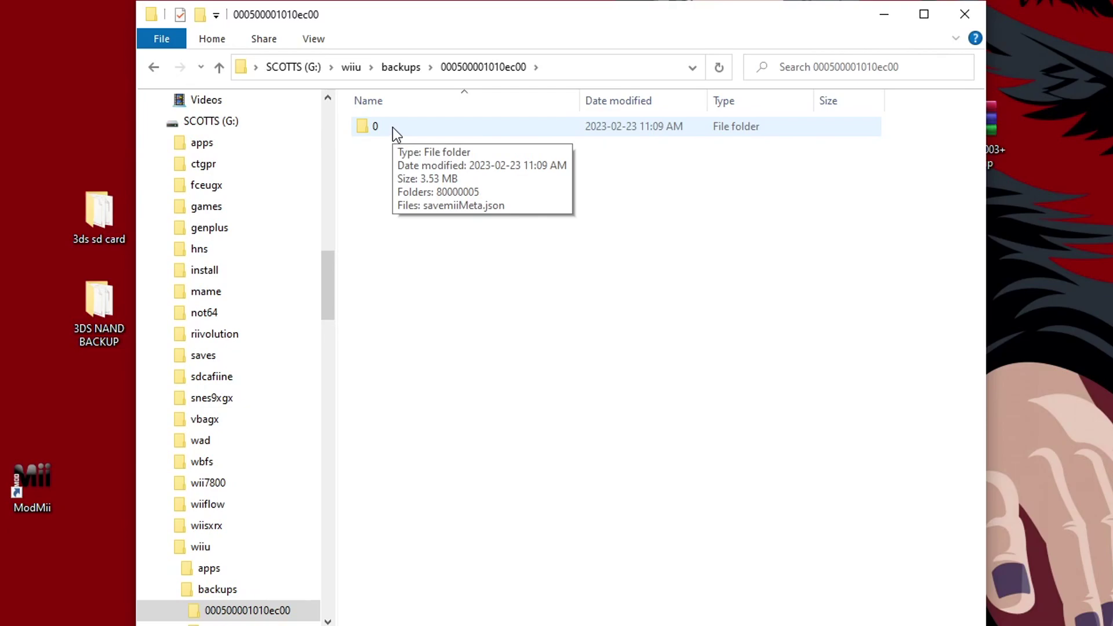
pyautogui.doubleClick(393, 128)
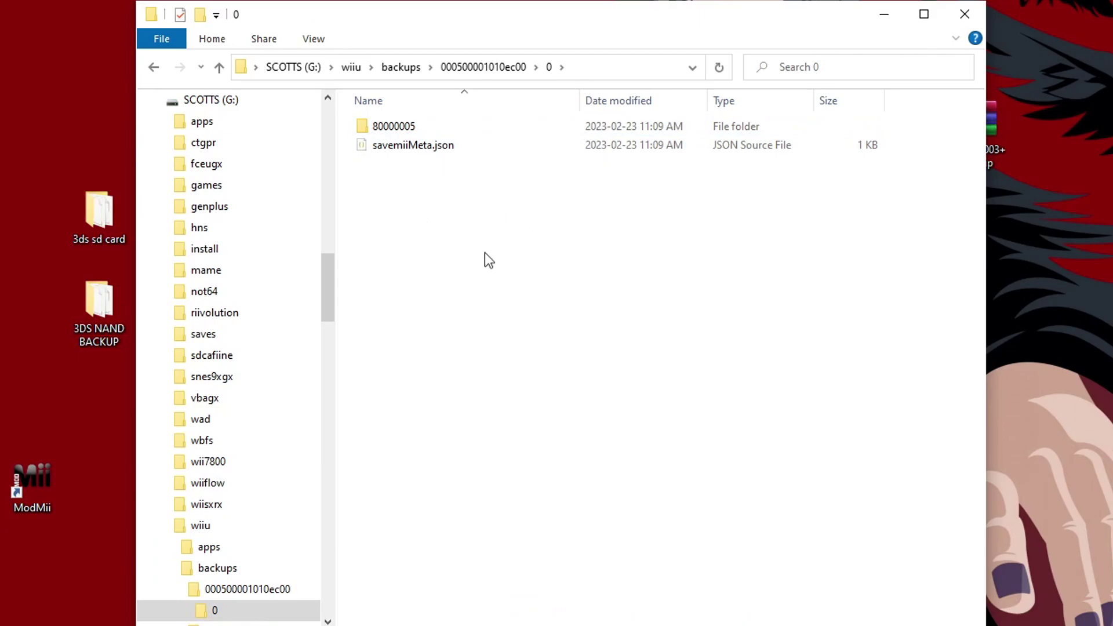
pyautogui.click(154, 68)
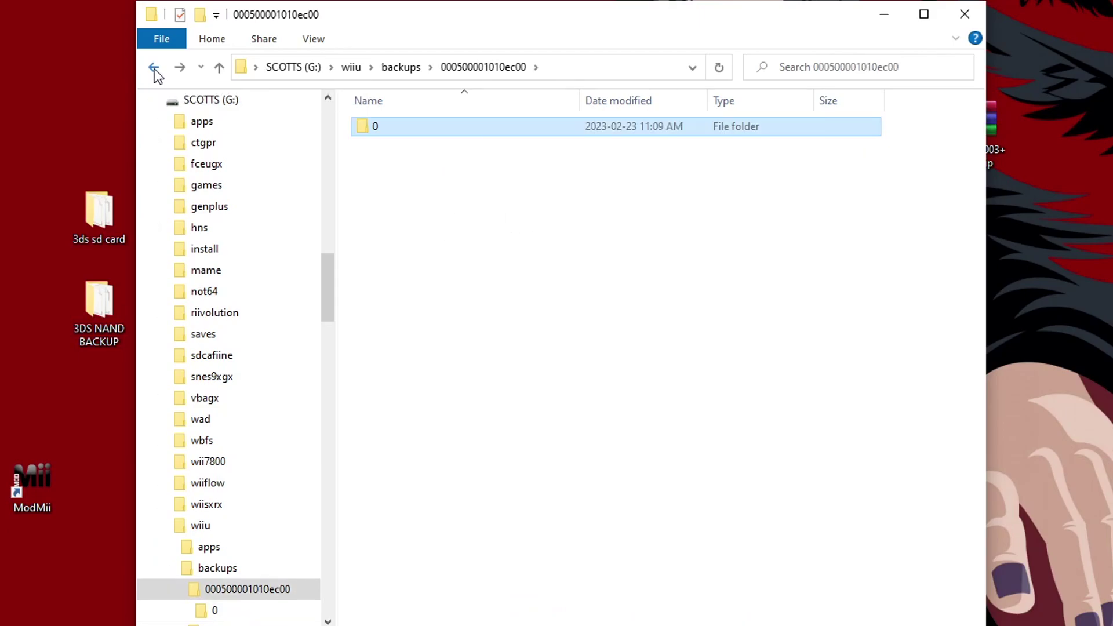
pyautogui.click(154, 68)
pyautogui.click(154, 68)
pyautogui.click(154, 69)
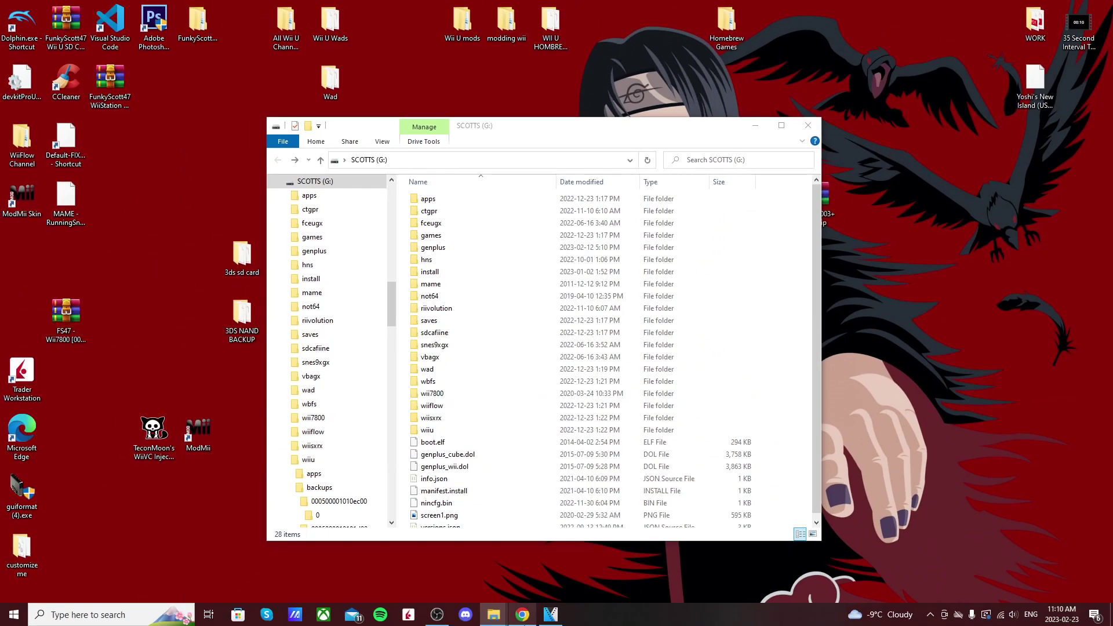
# Maximize the GBAtemp save compilation page and expand the Mario Kart 8 spoiler.
pyautogui.hotkey('alt', 'Tab')
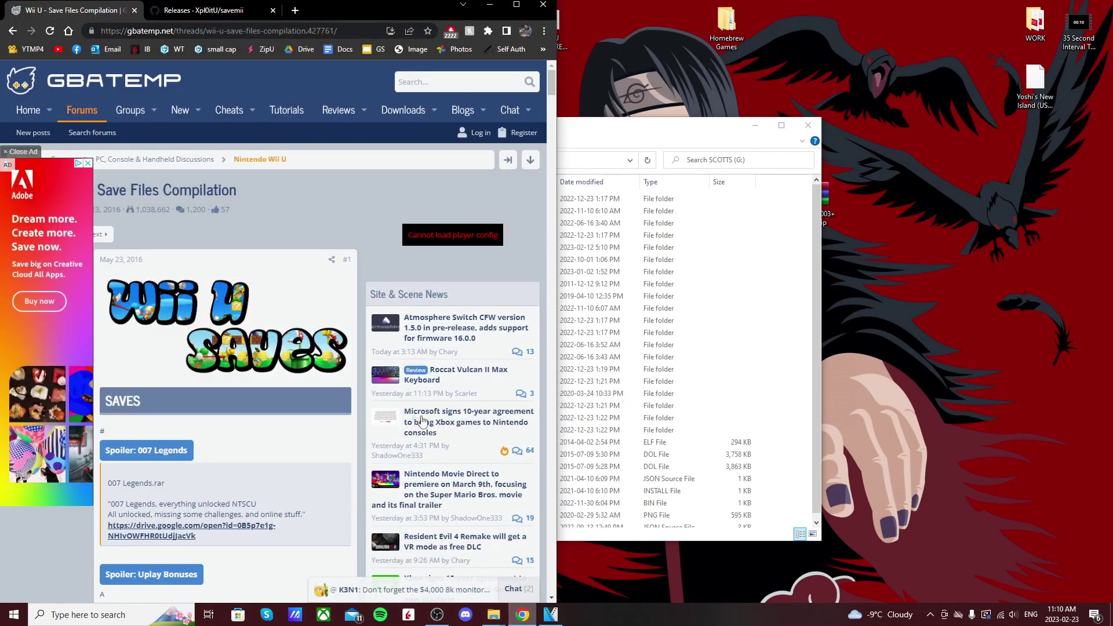
pyautogui.click(516, 5)
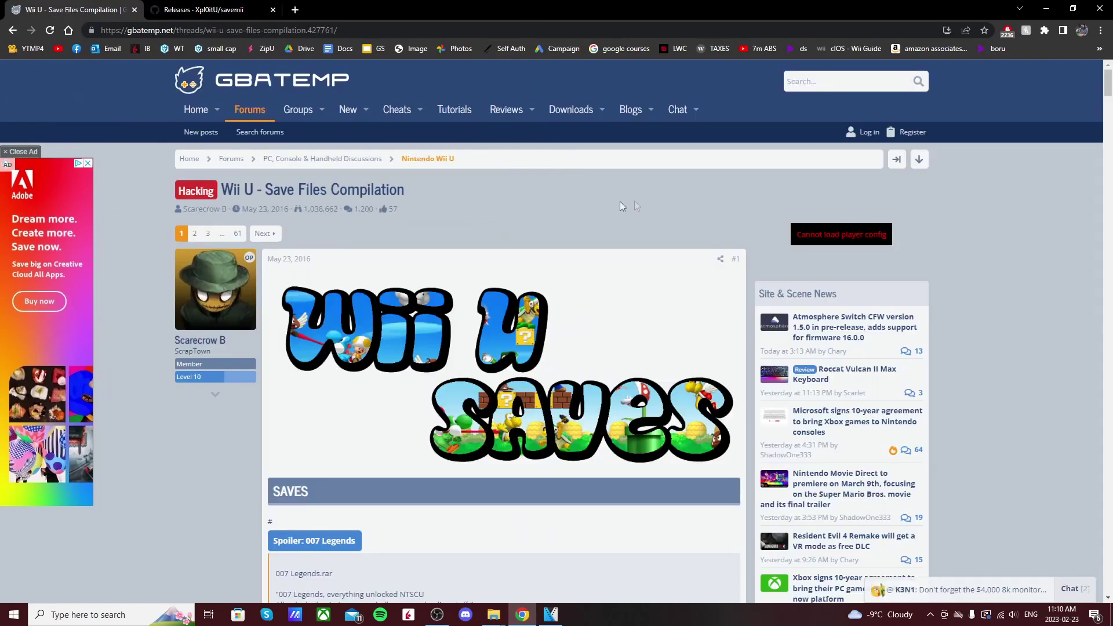
pyautogui.scroll(-5, 364, 249)
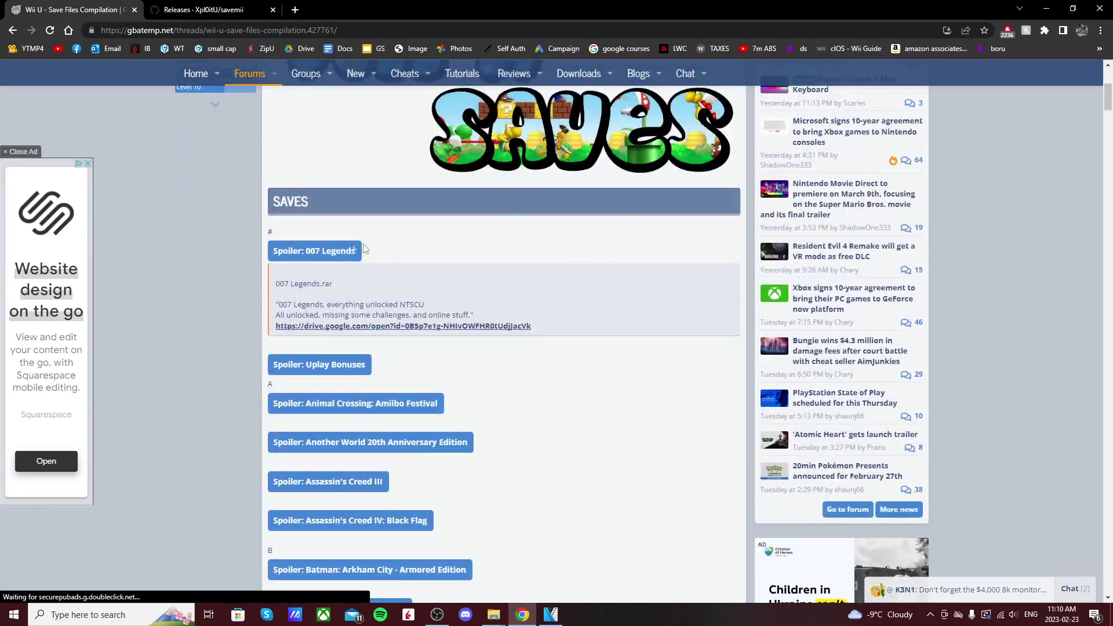
pyautogui.click(360, 251)
pyautogui.scroll(-20, 591, 357)
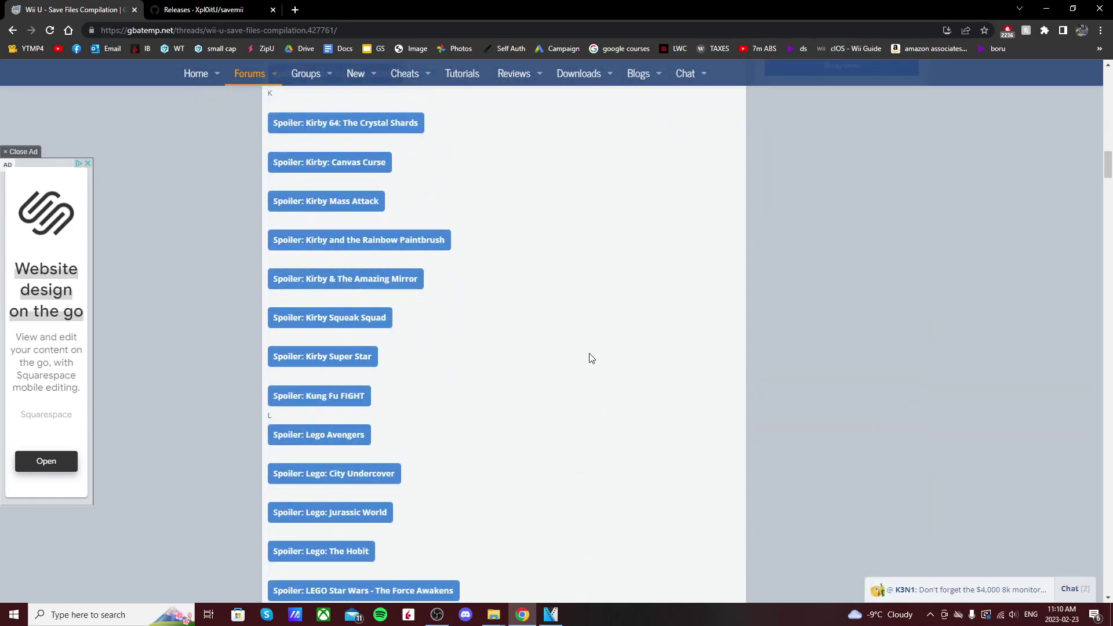
pyautogui.scroll(-6, 590, 358)
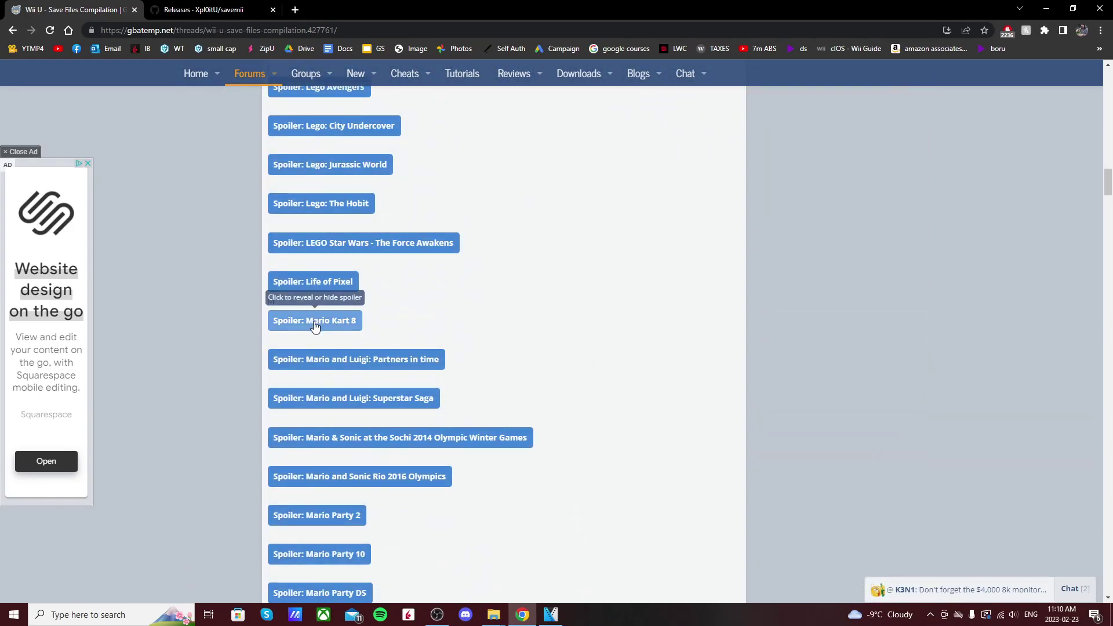
pyautogui.click(315, 325)
pyautogui.scroll(-2, 589, 322)
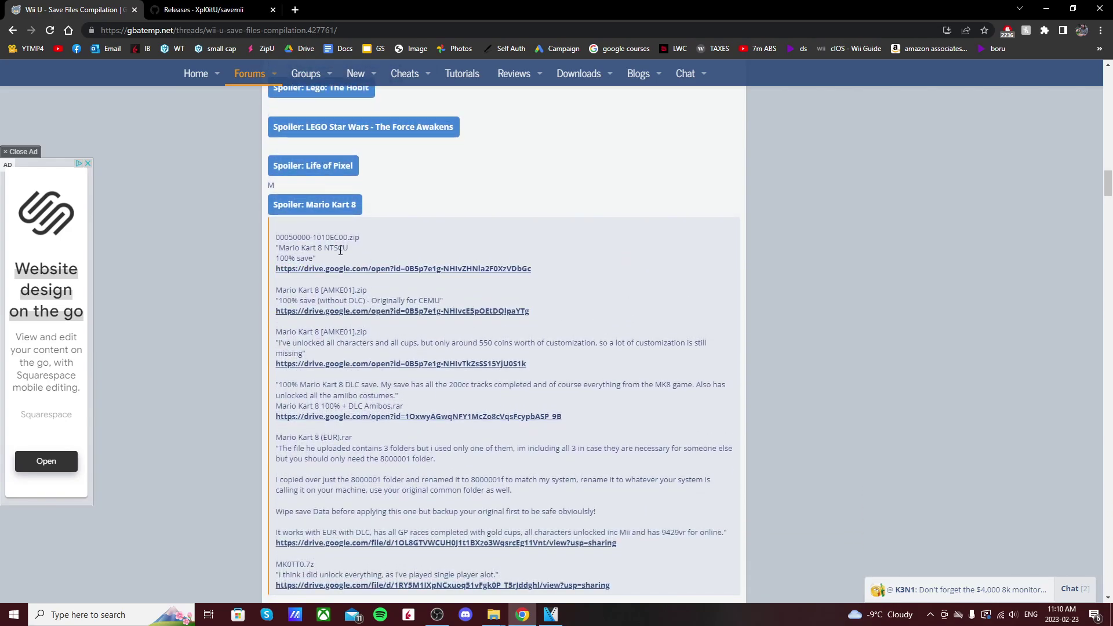
pyautogui.moveTo(276, 262); pyautogui.dragTo(316, 259)
pyautogui.click(364, 260)
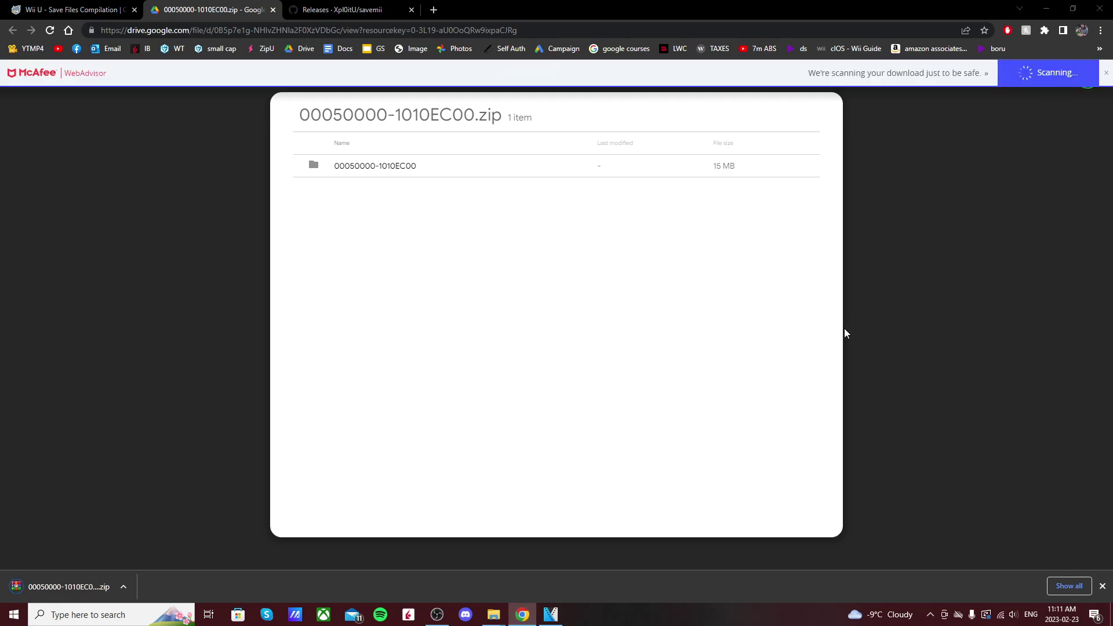
pyautogui.moveTo(502, 606)
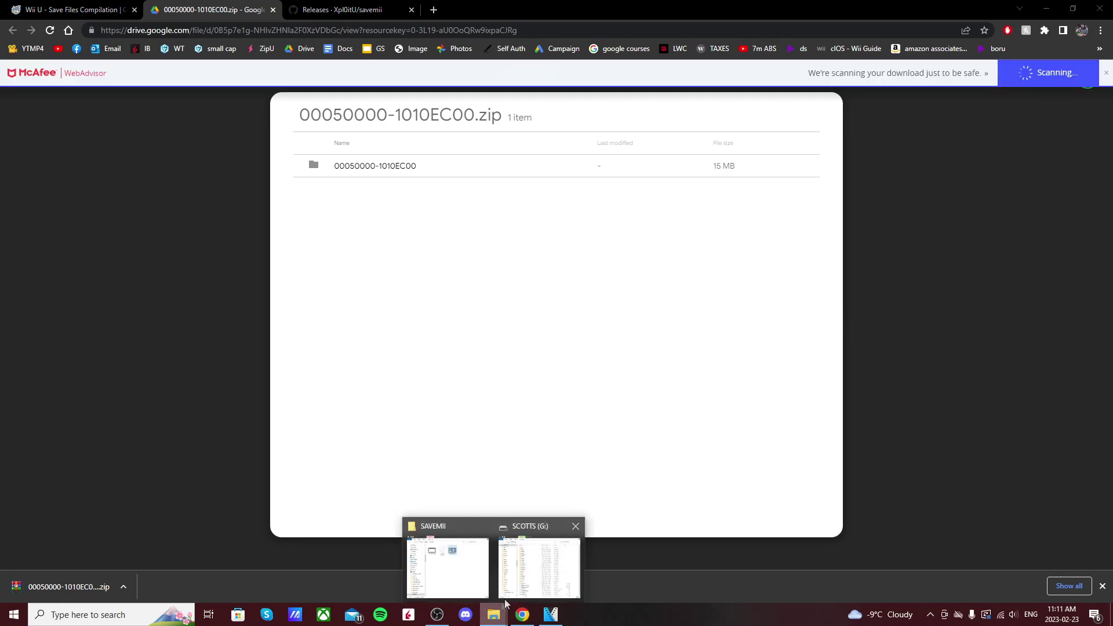
pyautogui.click(539, 567)
pyautogui.moveTo(614, 107); pyautogui.dragTo(1110, 185)
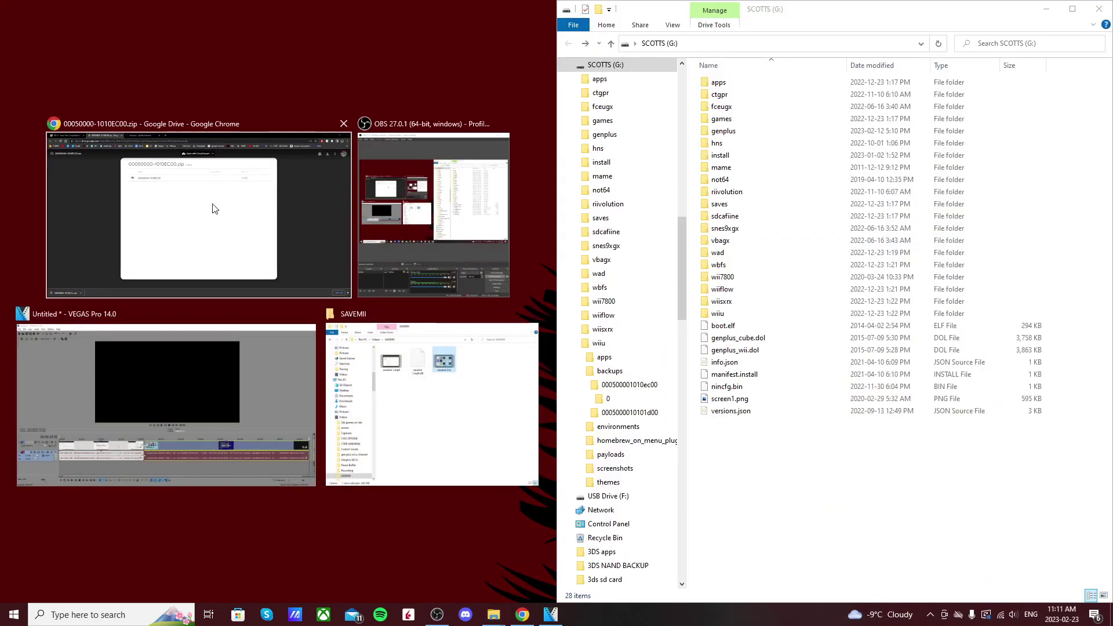
pyautogui.click(214, 209)
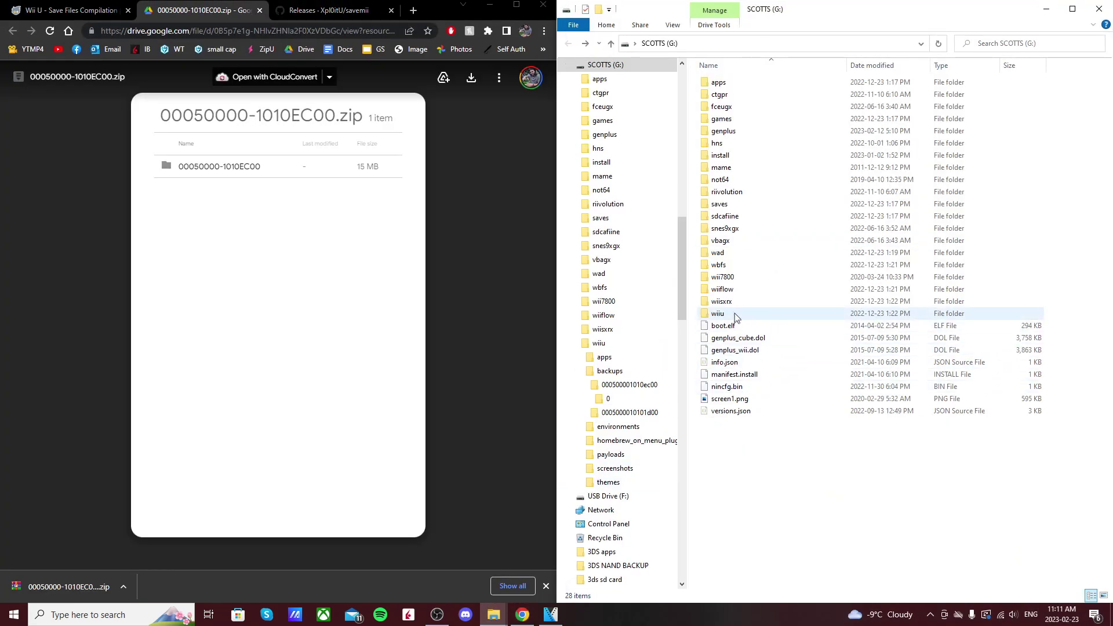
pyautogui.doubleClick(735, 316)
pyautogui.click(730, 97)
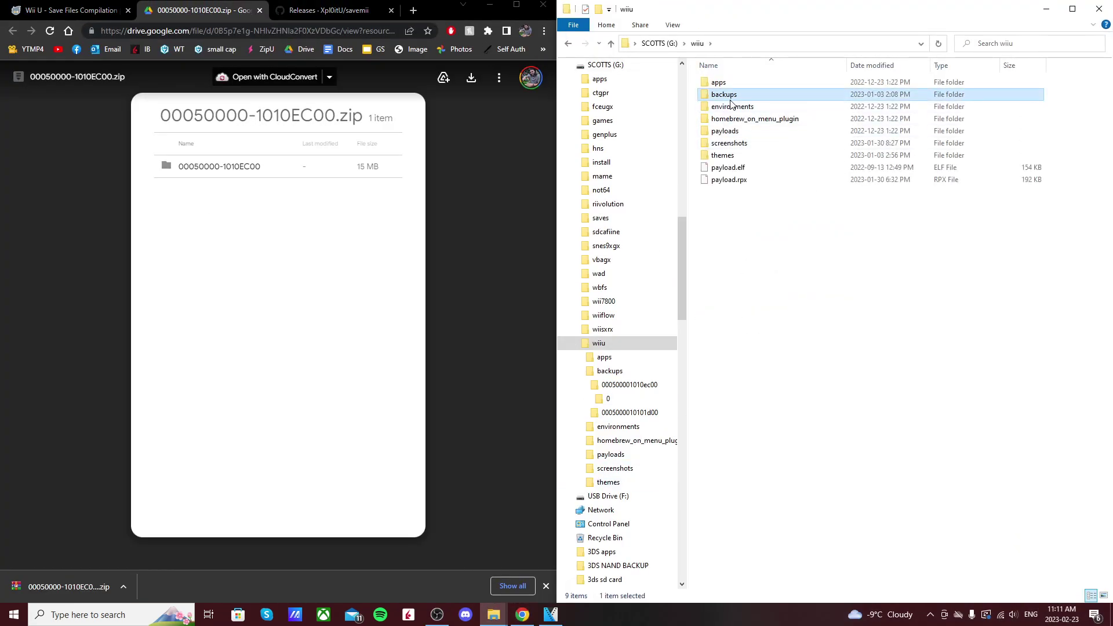
pyautogui.doubleClick(730, 97)
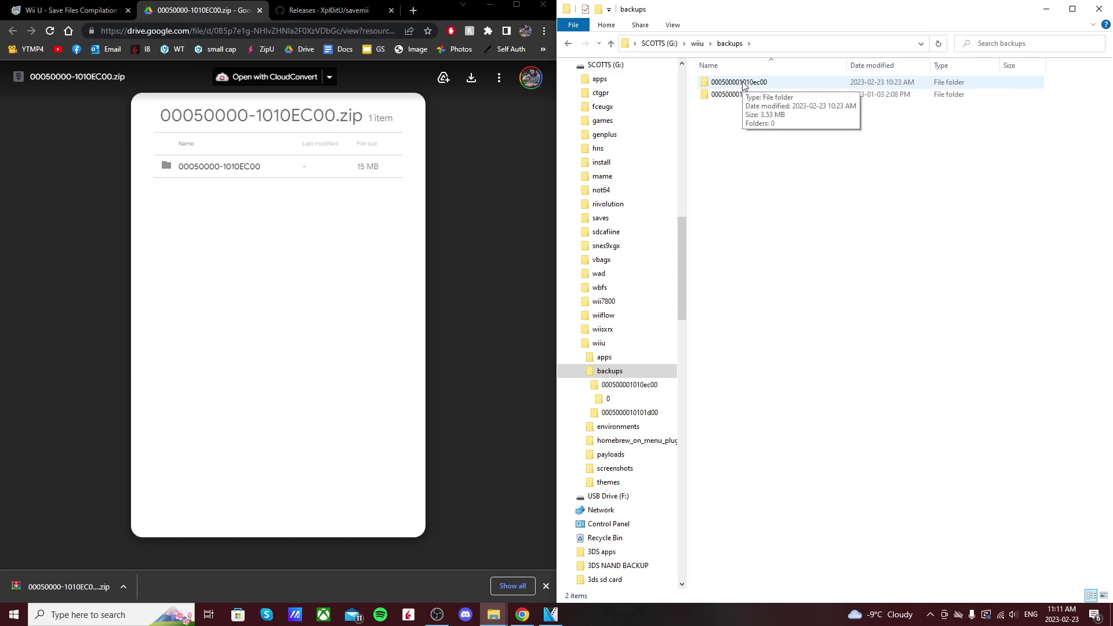
pyautogui.doubleClick(744, 84)
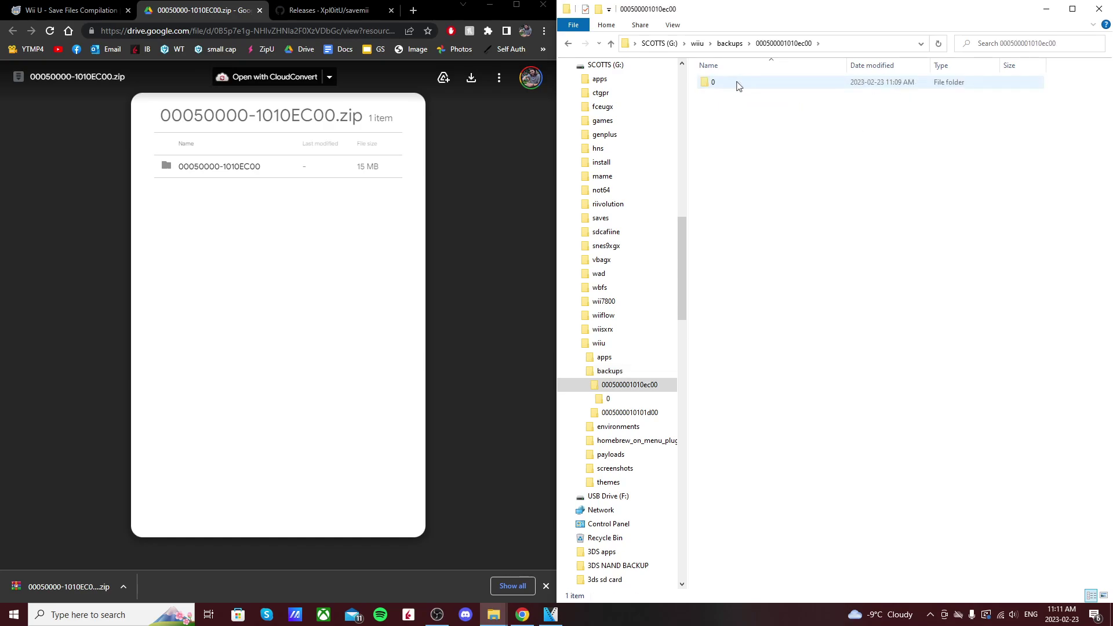
# Create a new folder named 1 beside folder 0 and open the downloaded save zip.
pyautogui.rightClick(780, 170)
pyautogui.moveTo(836, 325)
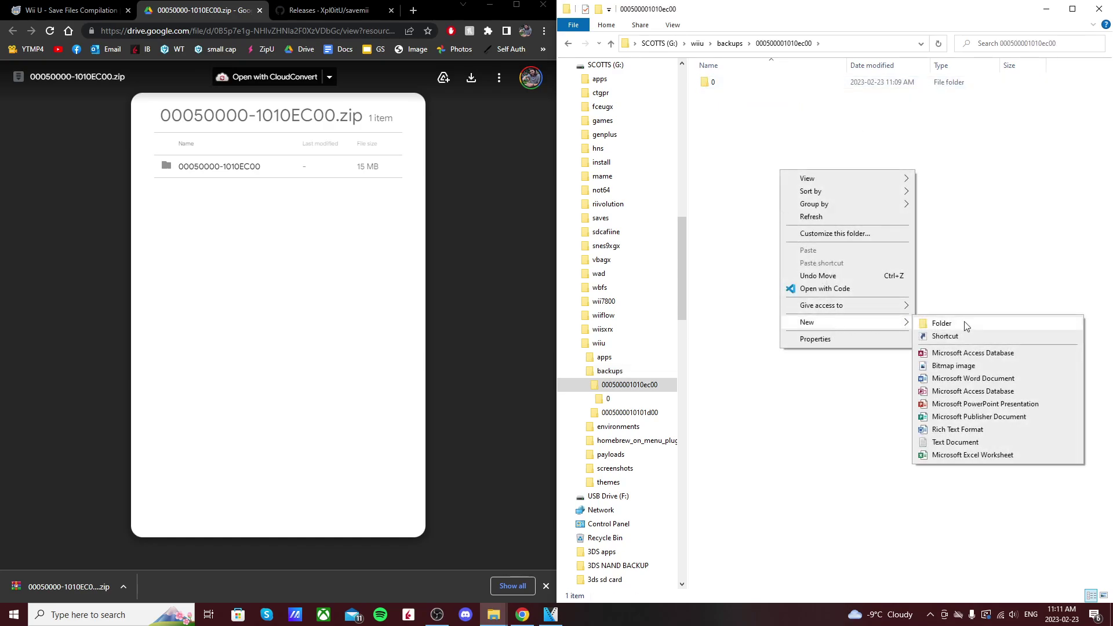
pyautogui.click(942, 325)
pyautogui.write('1')
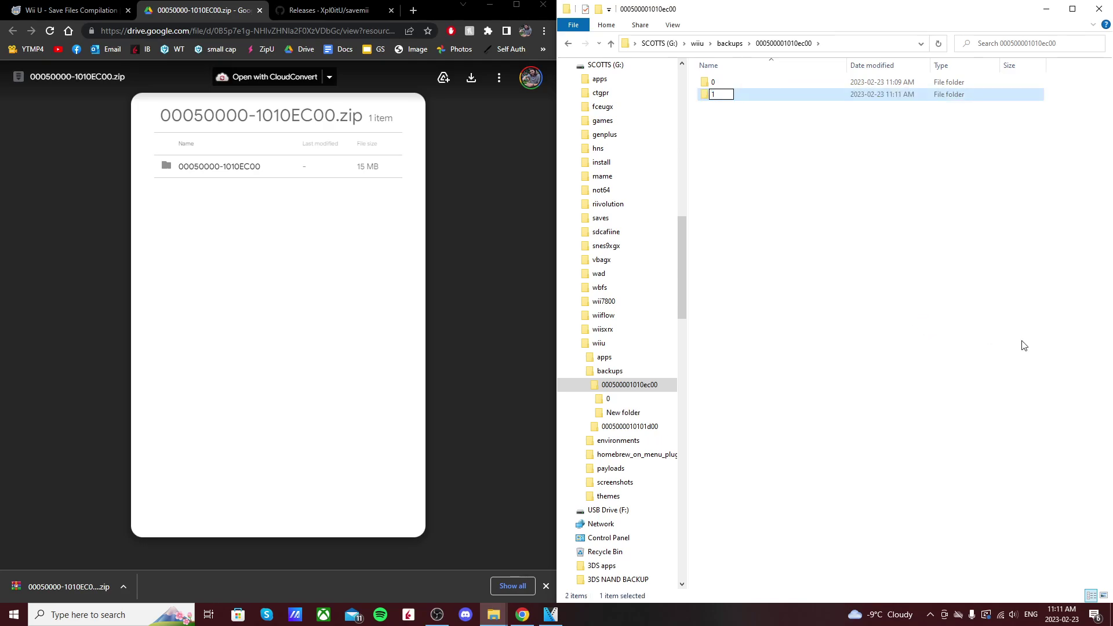
pyautogui.press('Return')
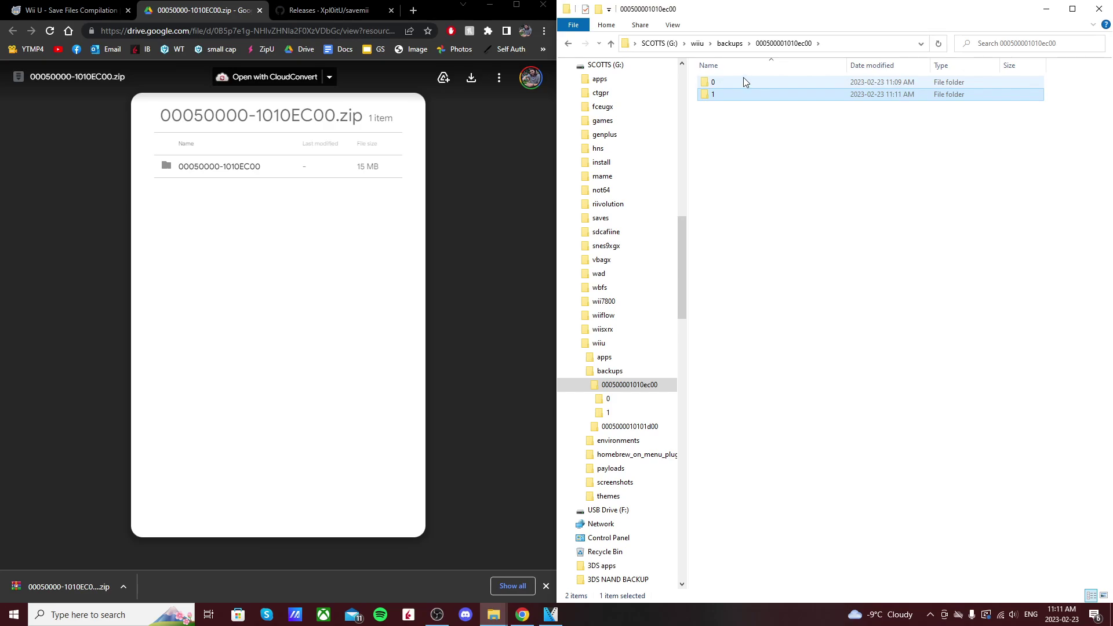
pyautogui.click(762, 149)
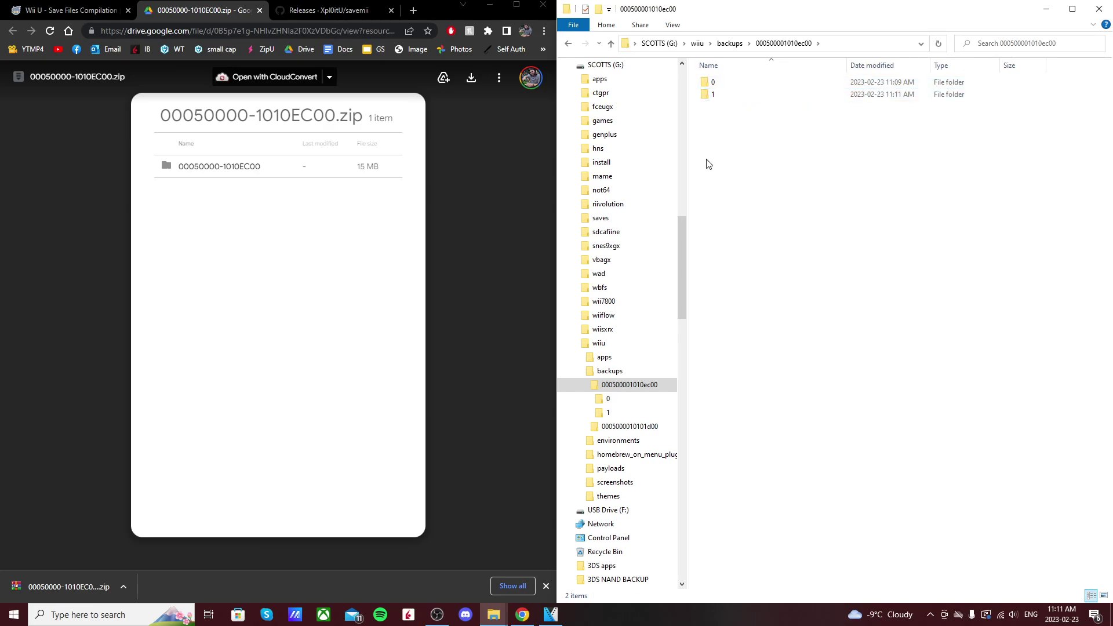
pyautogui.click(72, 587)
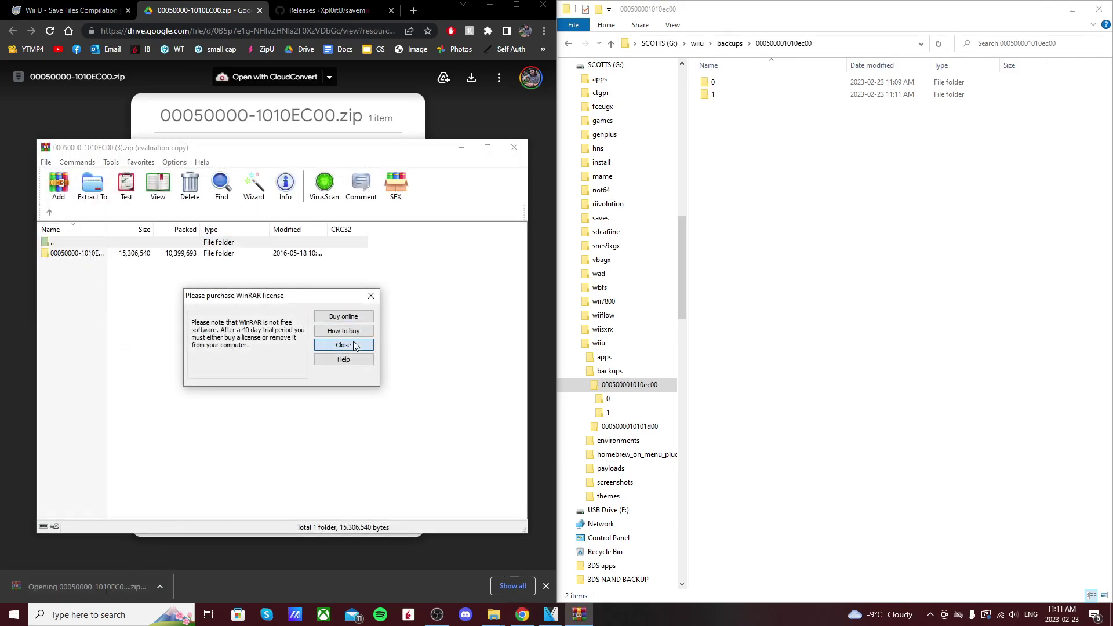
pyautogui.click(358, 348)
pyautogui.doubleClick(91, 258)
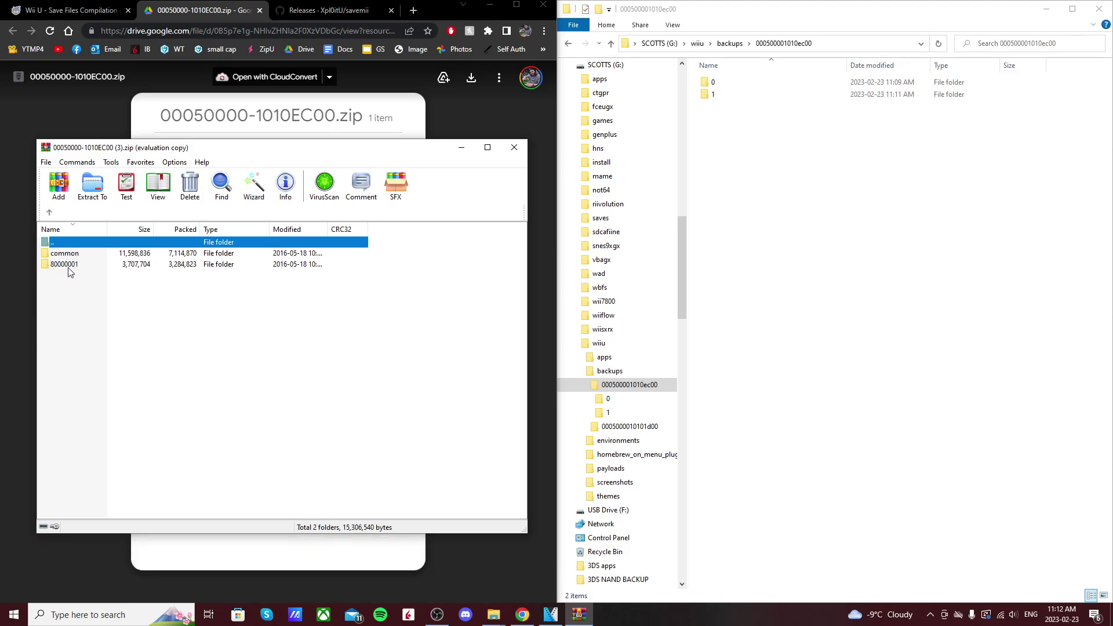
pyautogui.click(91, 299)
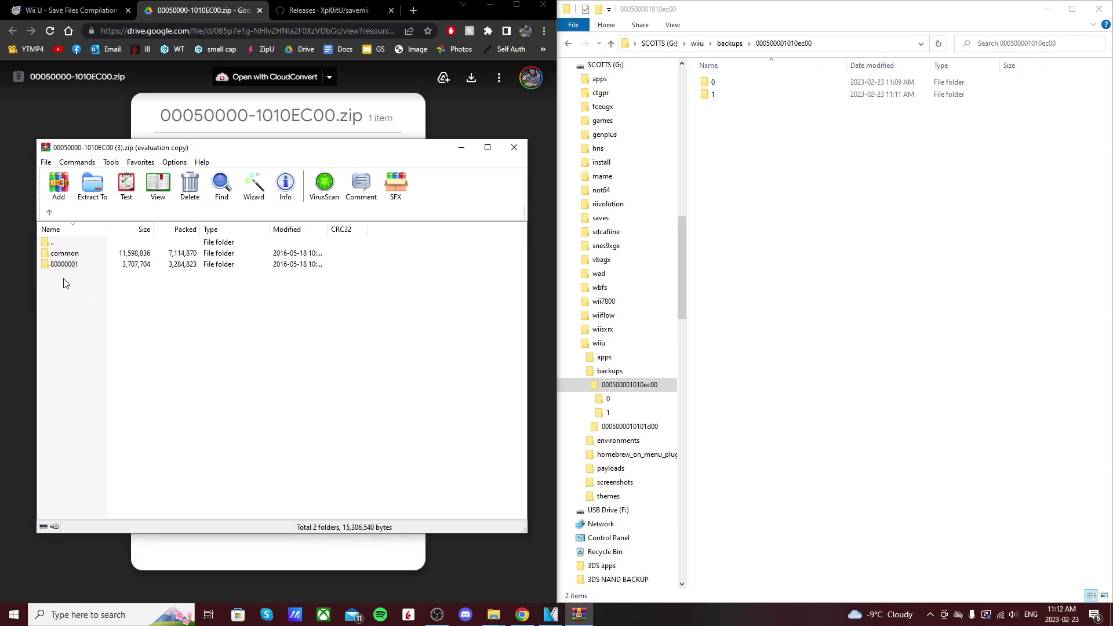
pyautogui.hotkey('ctrl', 'a')
pyautogui.moveTo(69, 259); pyautogui.dragTo(740, 100)
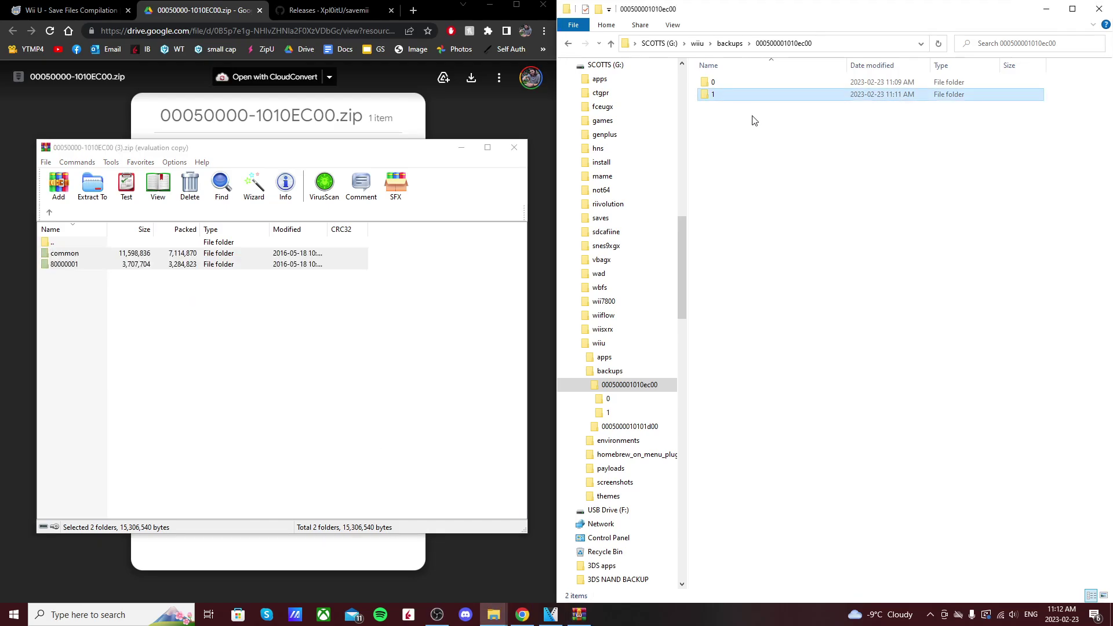
# Compare the contents of backup folders 1 and 0.
pyautogui.click(514, 148)
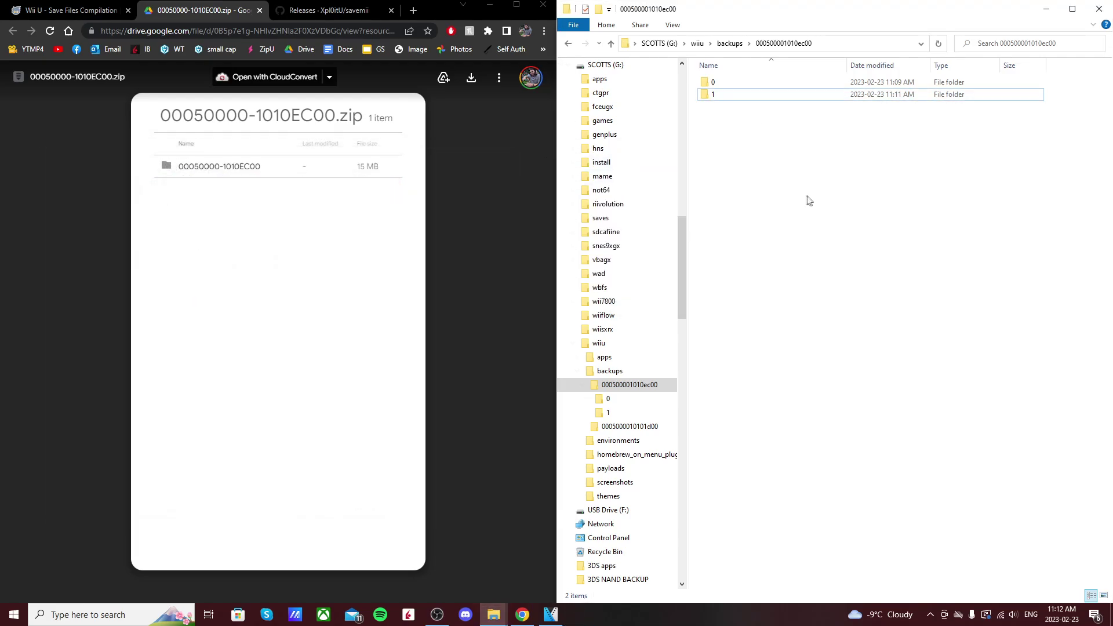
pyautogui.doubleClick(729, 95)
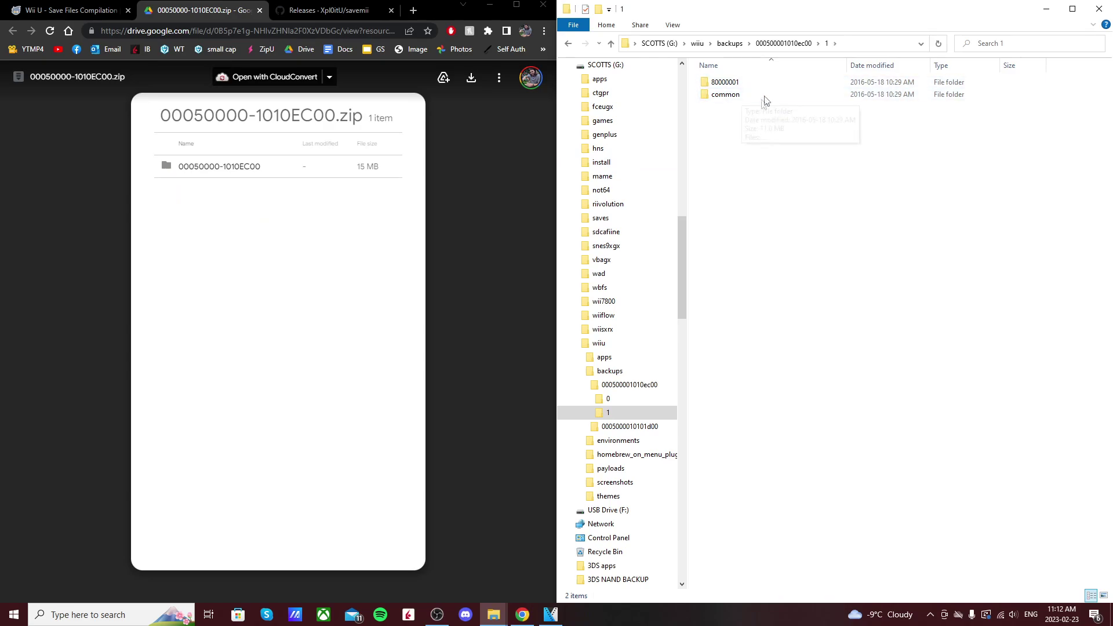
pyautogui.click(568, 44)
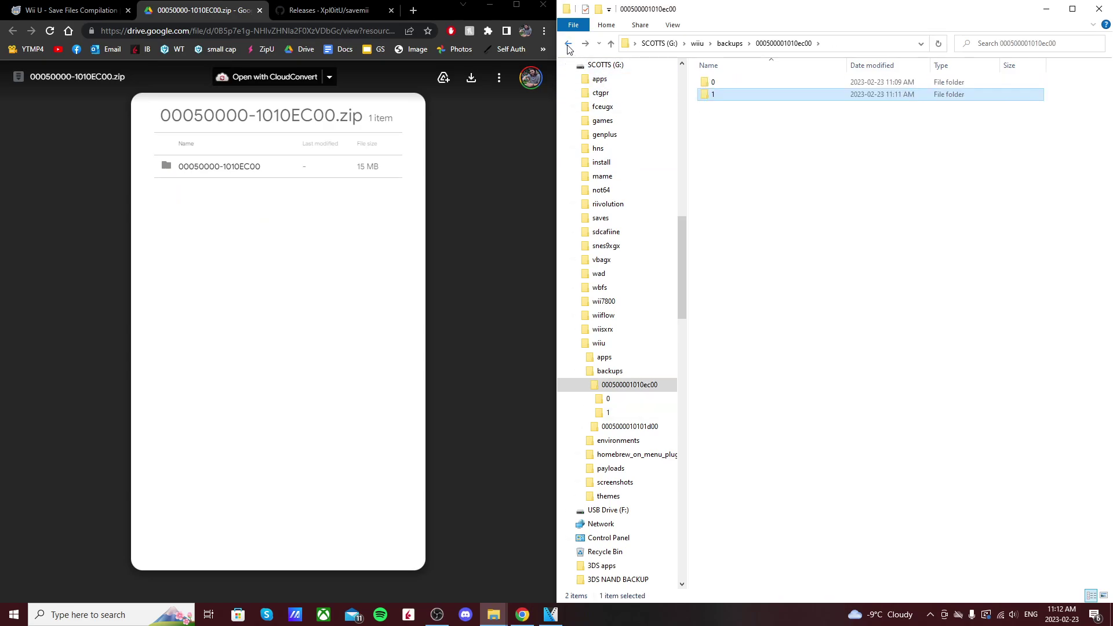
pyautogui.click(731, 83)
pyautogui.doubleClick(732, 85)
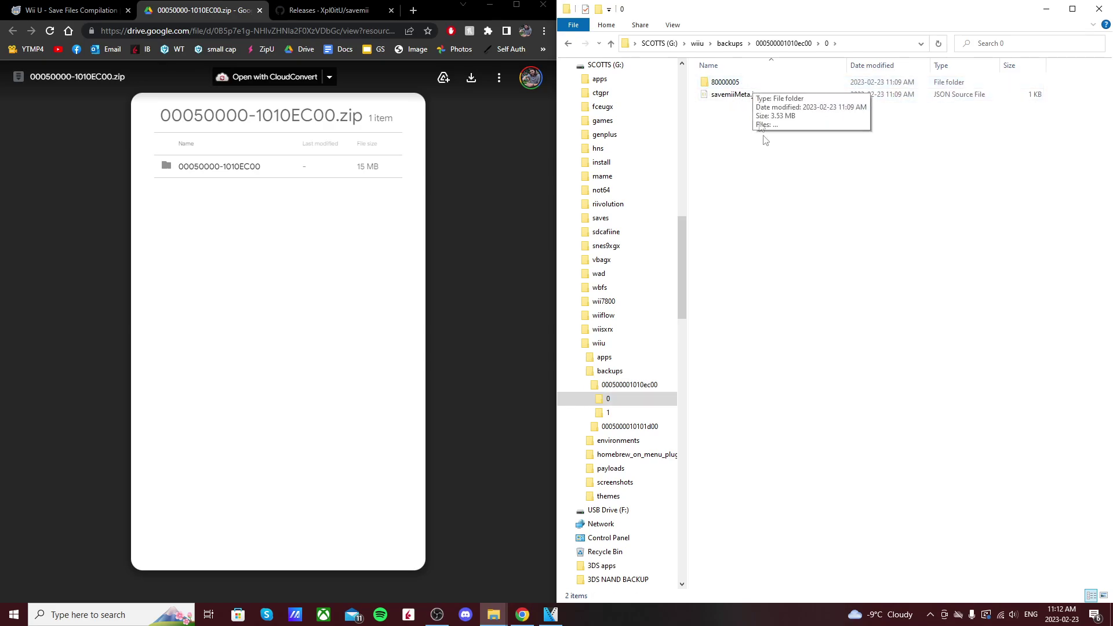
pyautogui.click(567, 44)
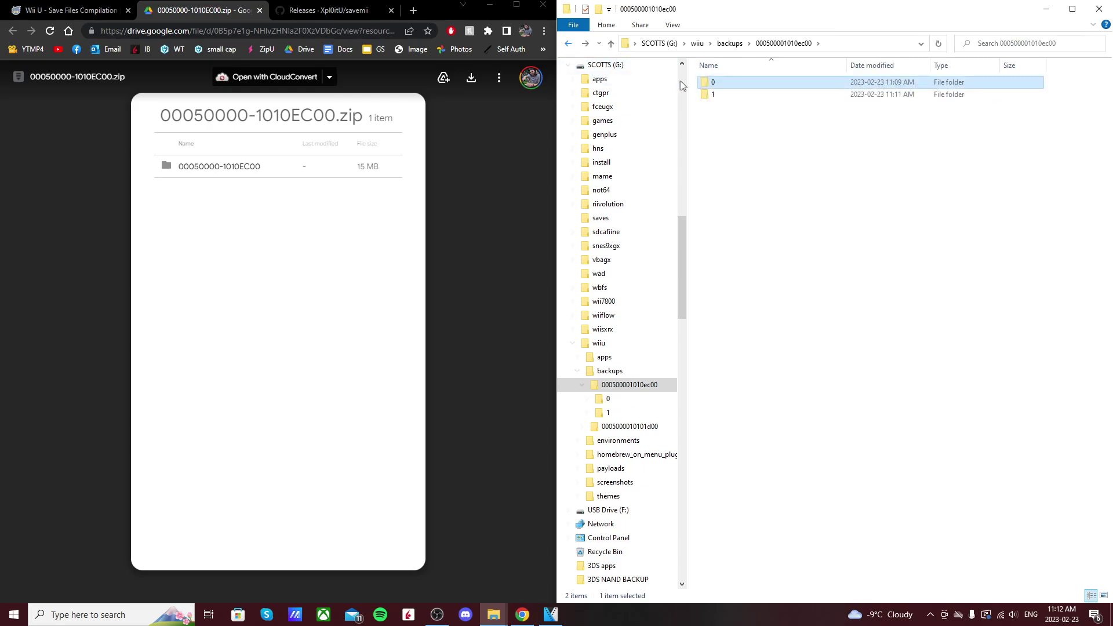
# Rename the 80000001 folder in backup 1 to 80000005.
pyautogui.doubleClick(725, 95)
pyautogui.click(744, 81)
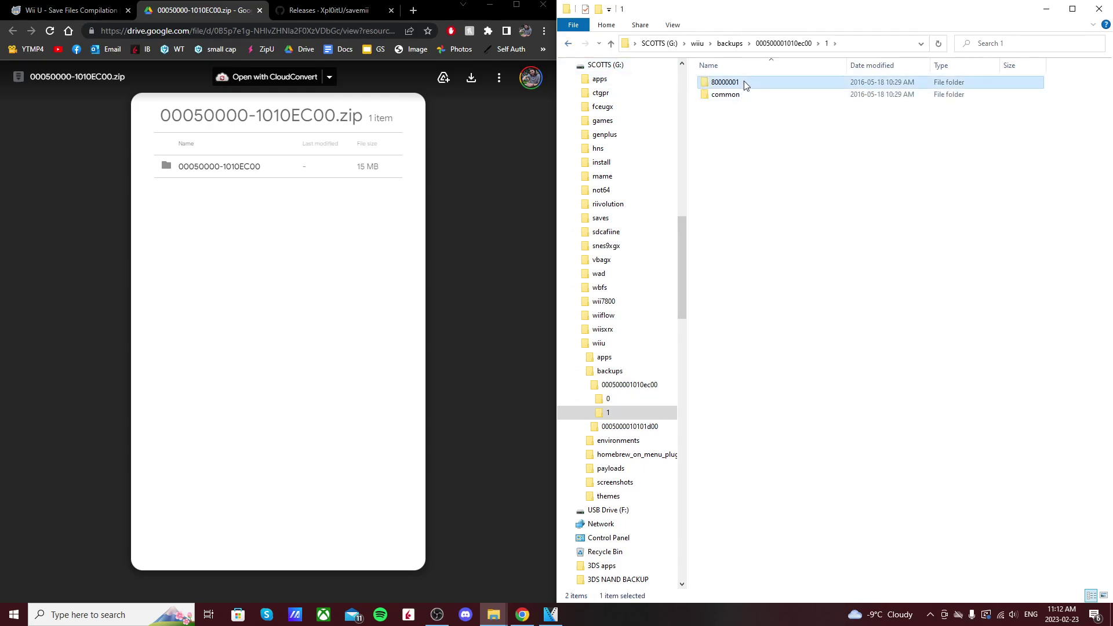
pyautogui.rightClick(743, 82)
pyautogui.click(794, 324)
pyautogui.press('End')
pyautogui.press('BackSpace')
pyautogui.write('5')
pyautogui.press('Return')
# Check the common folder, then navigate back up to the wiiu folder.
pyautogui.click(786, 222)
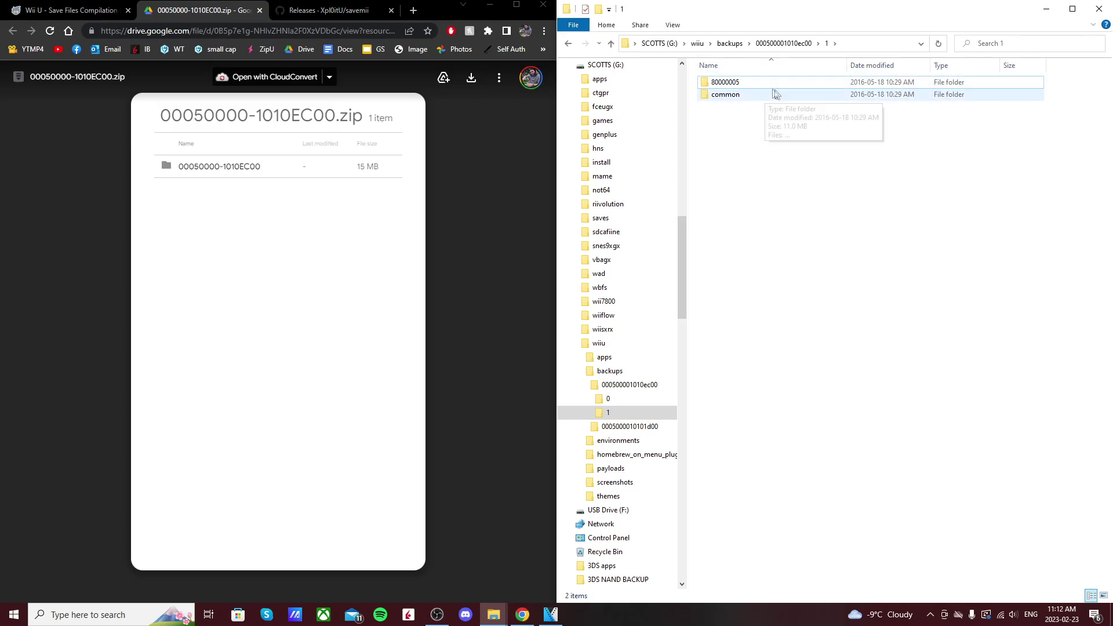
pyautogui.doubleClick(750, 95)
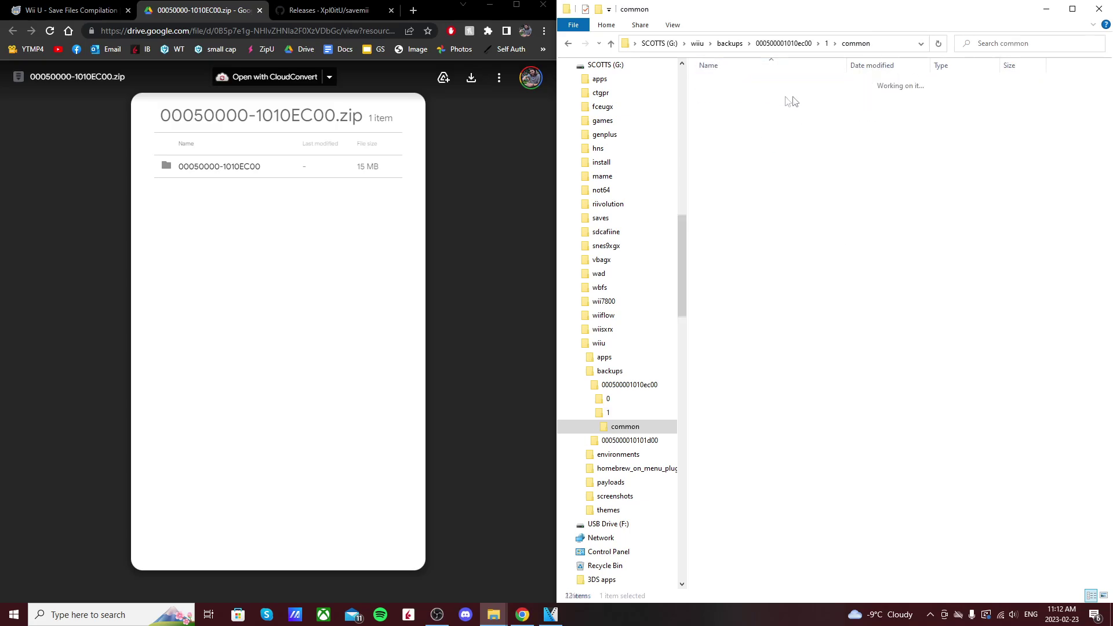
pyautogui.hotkey('alt', 'Left')
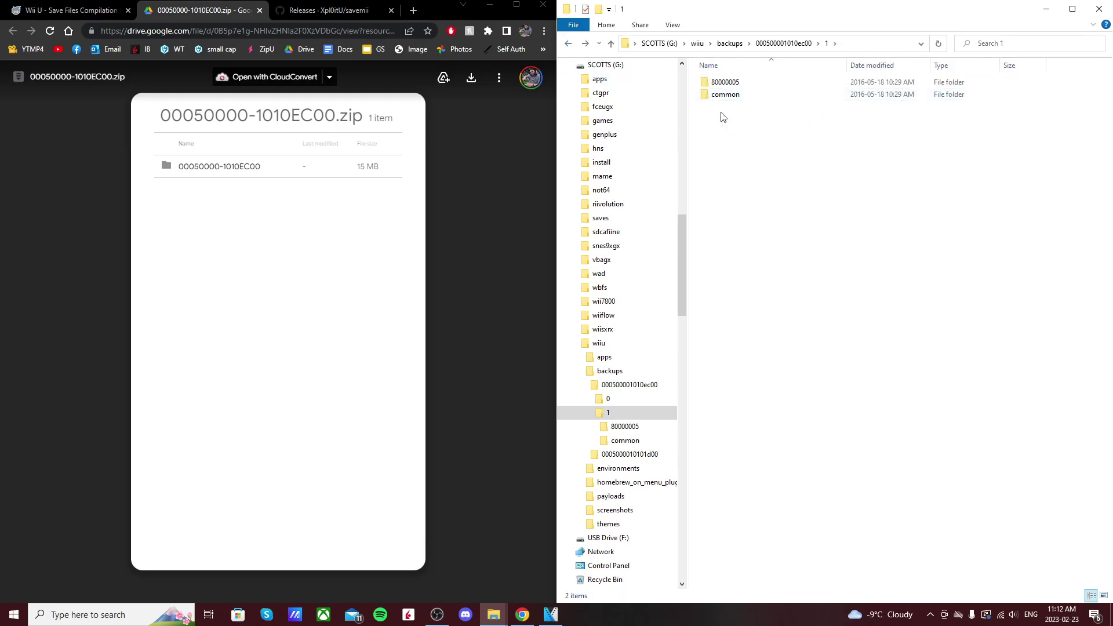
pyautogui.click(568, 45)
pyautogui.click(568, 44)
pyautogui.click(568, 44)
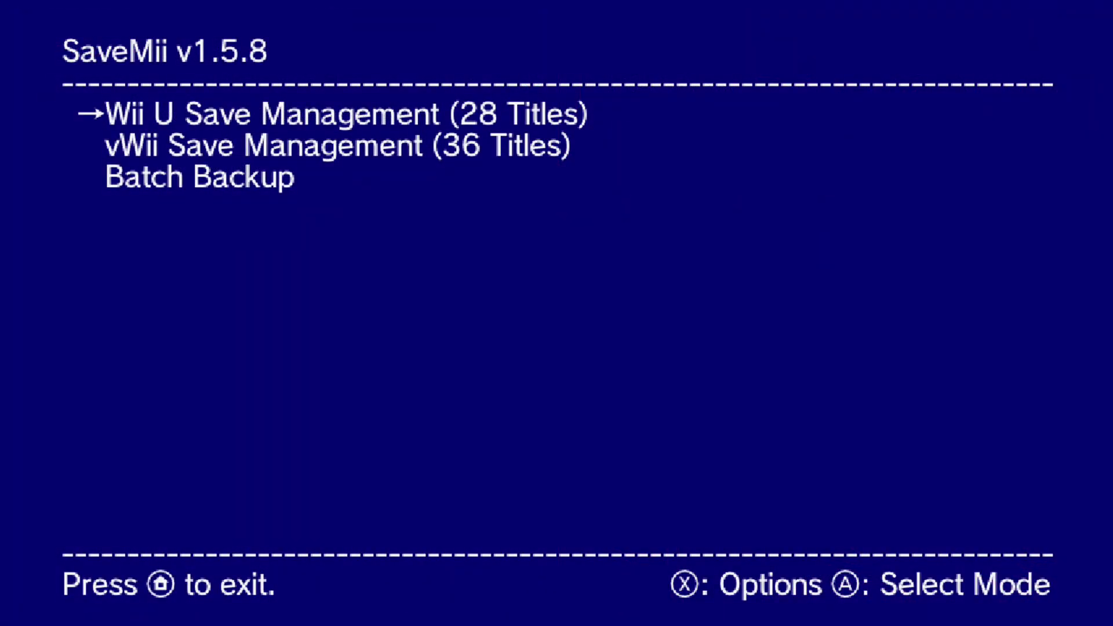
# Wipe MARIO KART 8's savedata for user 80000005 from Wii U Save Management.
pyautogui.press('Return')
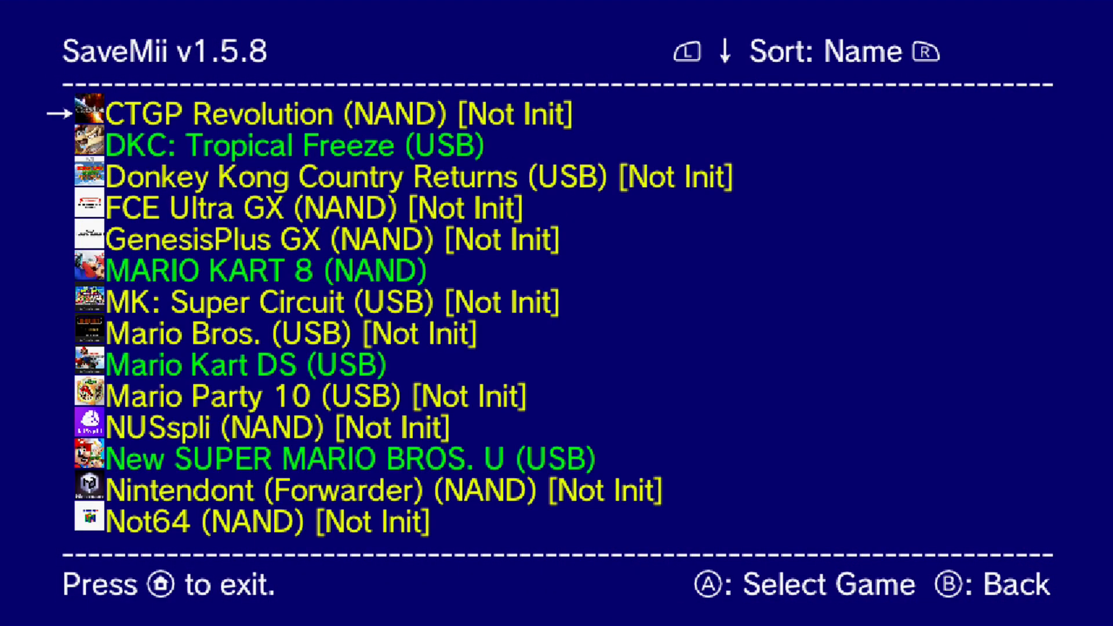
pyautogui.press('Down')
pyautogui.press('Down')
pyautogui.press('Down')
pyautogui.press('Down')
pyautogui.press('Down')
pyautogui.press('Down')
pyautogui.press('Up')
pyautogui.press('Return')
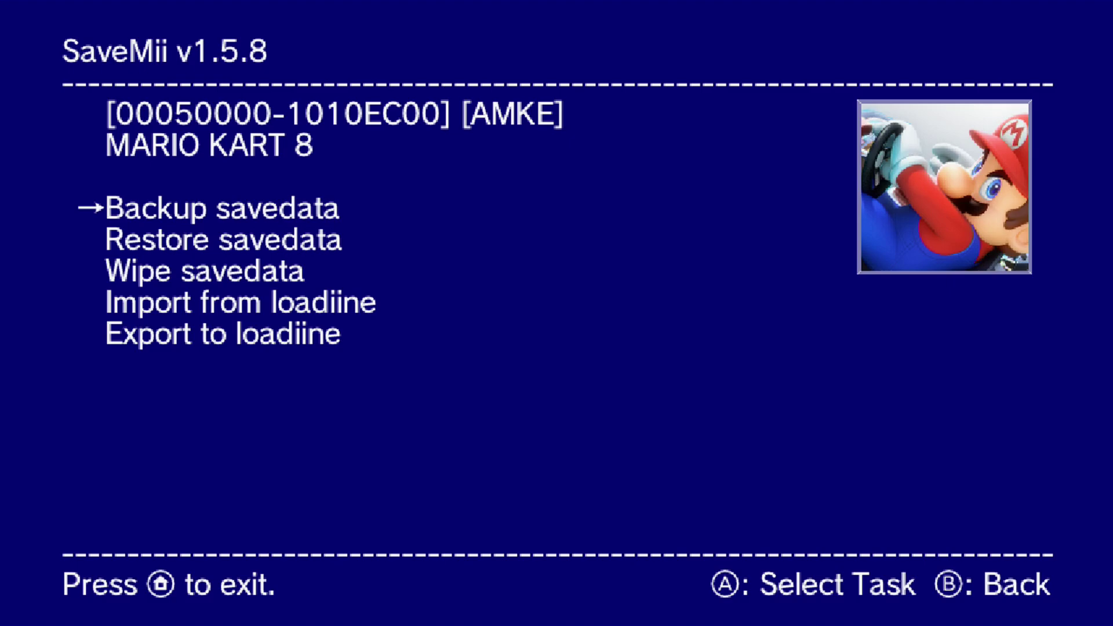
pyautogui.press('Down')
pyautogui.press('Down')
pyautogui.press('Return')
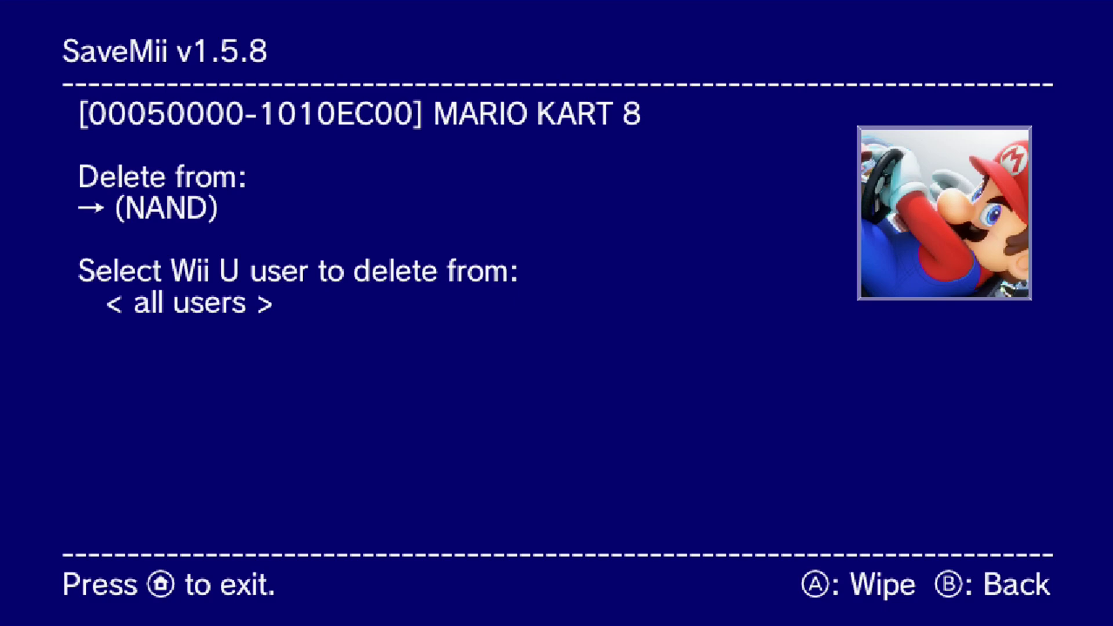
pyautogui.press('Down')
pyautogui.press('Right')
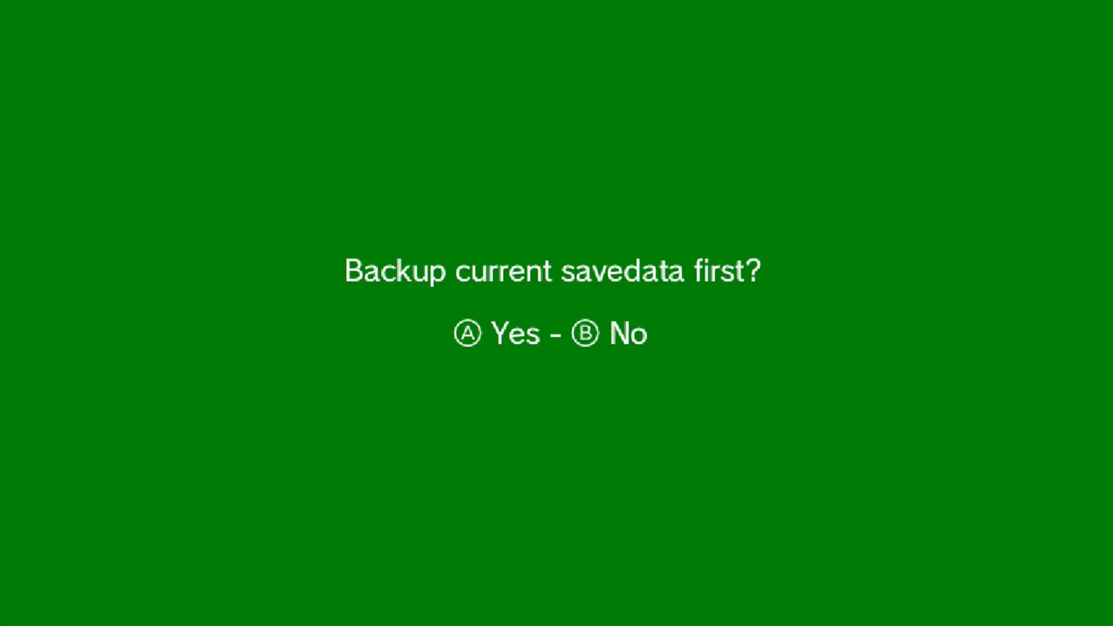
pyautogui.press('Escape')
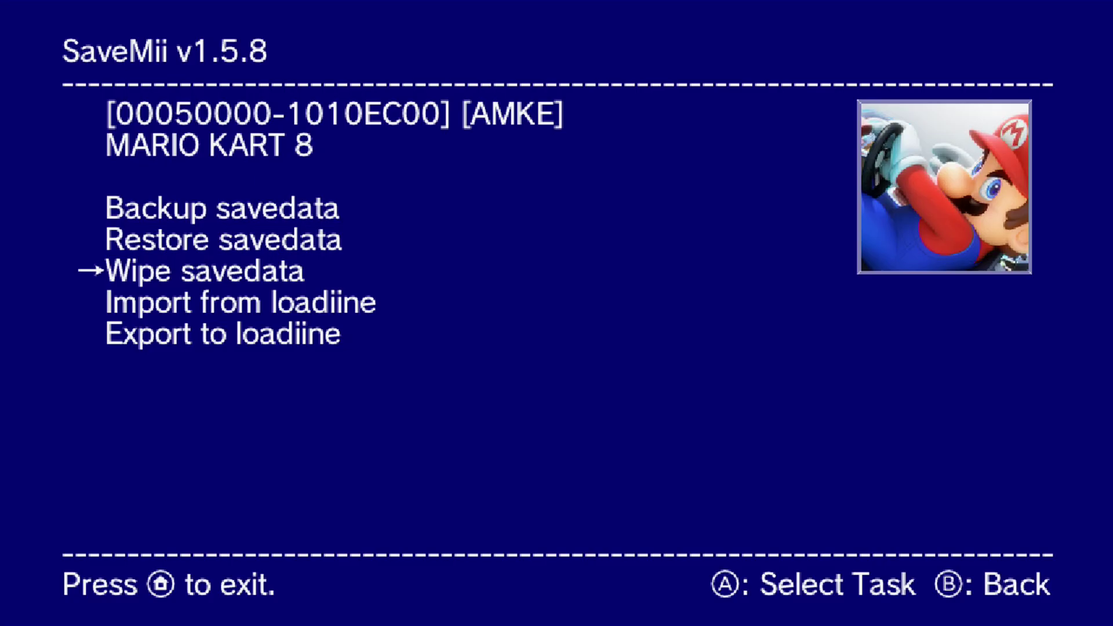
# Restore Mario Kart 8 from backup slot 001, SD user 80000005, to the Wii U user, including the common save.
pyautogui.press('Up')
pyautogui.press('Return')
pyautogui.press('Up')
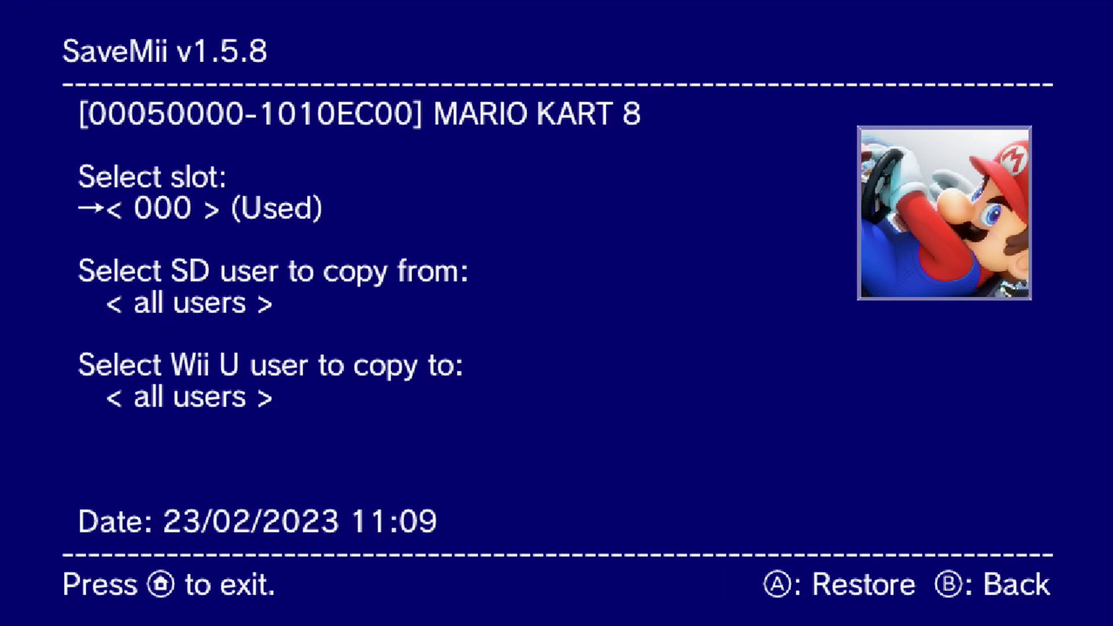
pyautogui.press('Right')
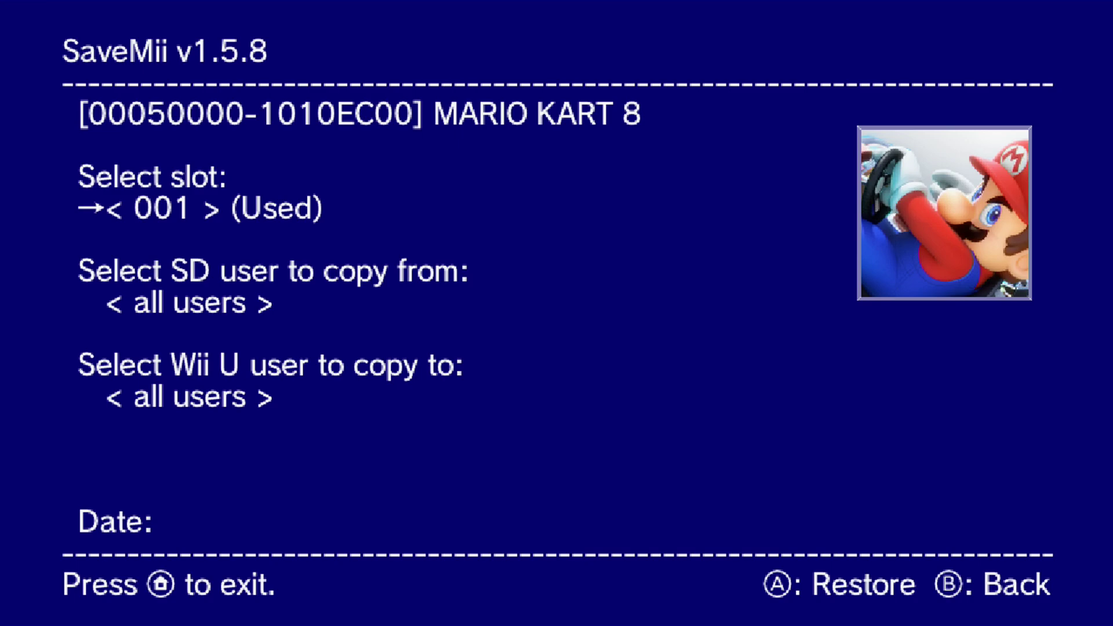
pyautogui.press('Down')
pyautogui.press('Right')
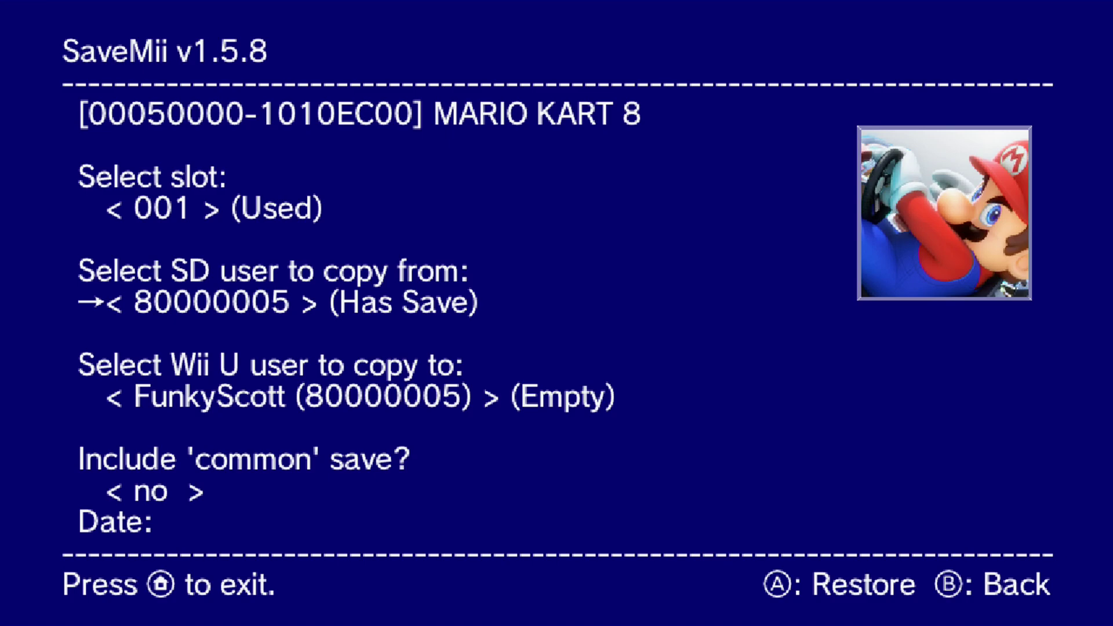
pyautogui.press('Down')
pyautogui.press('Down')
pyautogui.press('Right')
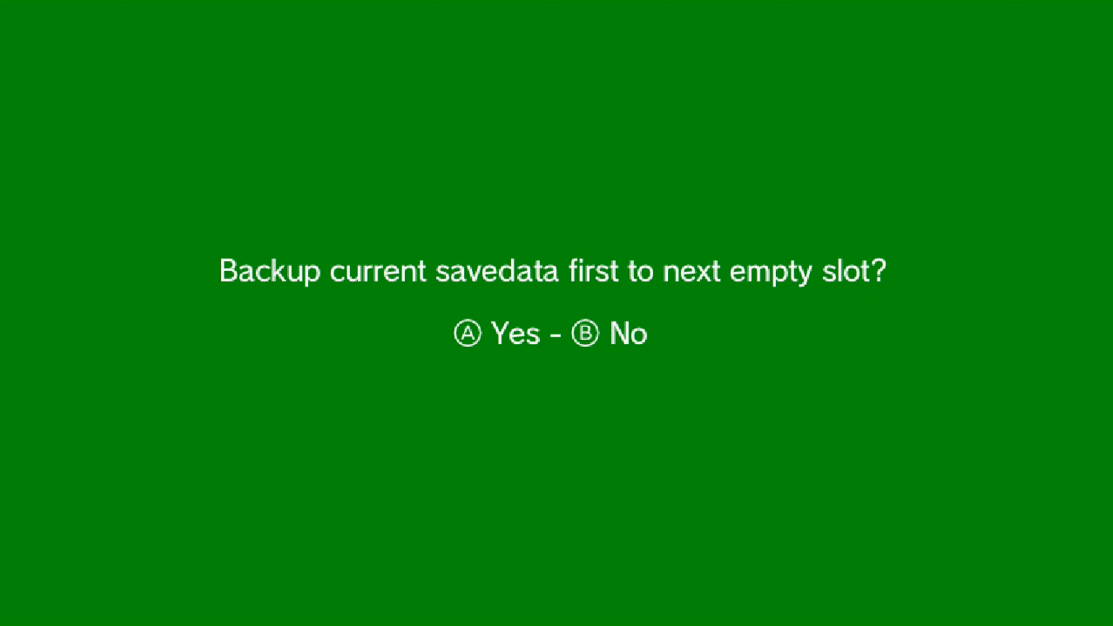
pyautogui.press('Escape')
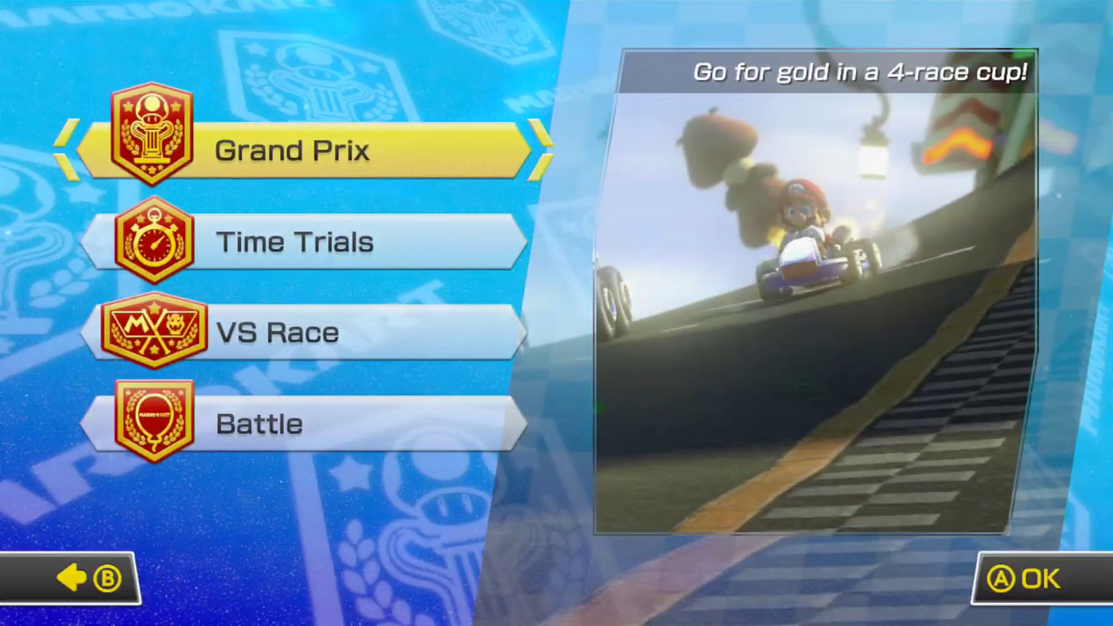
# Start a 100cc single-player Grand Prix in Mario Kart 8.
pyautogui.press('Return')
pyautogui.press('Down')
pyautogui.press('Return')
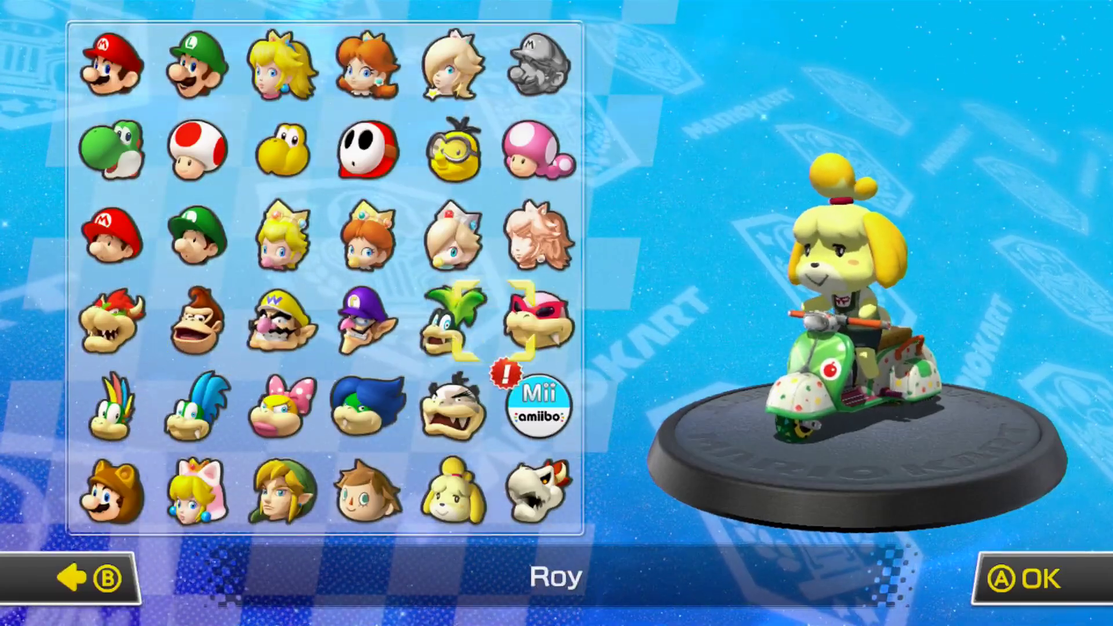
# Pick Roy as the racer, confirm a kart setup, and browse the 12 unlocked cups.
pyautogui.press('Return')
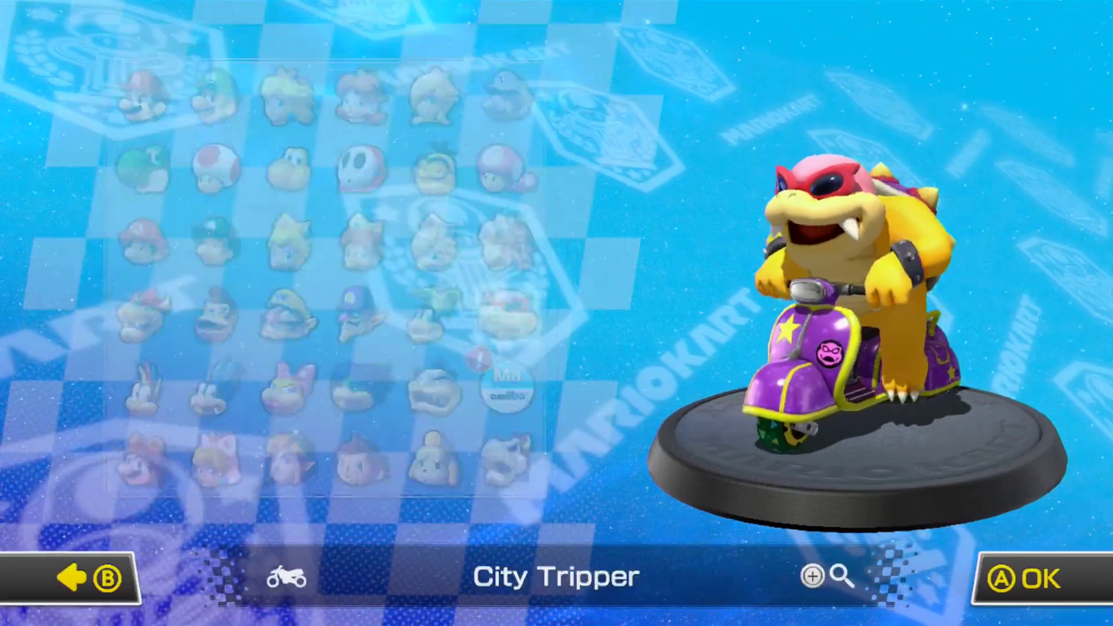
pyautogui.press('Down')
pyautogui.press('Down')
pyautogui.press('Down')
pyautogui.press('Down')
pyautogui.press('Return')
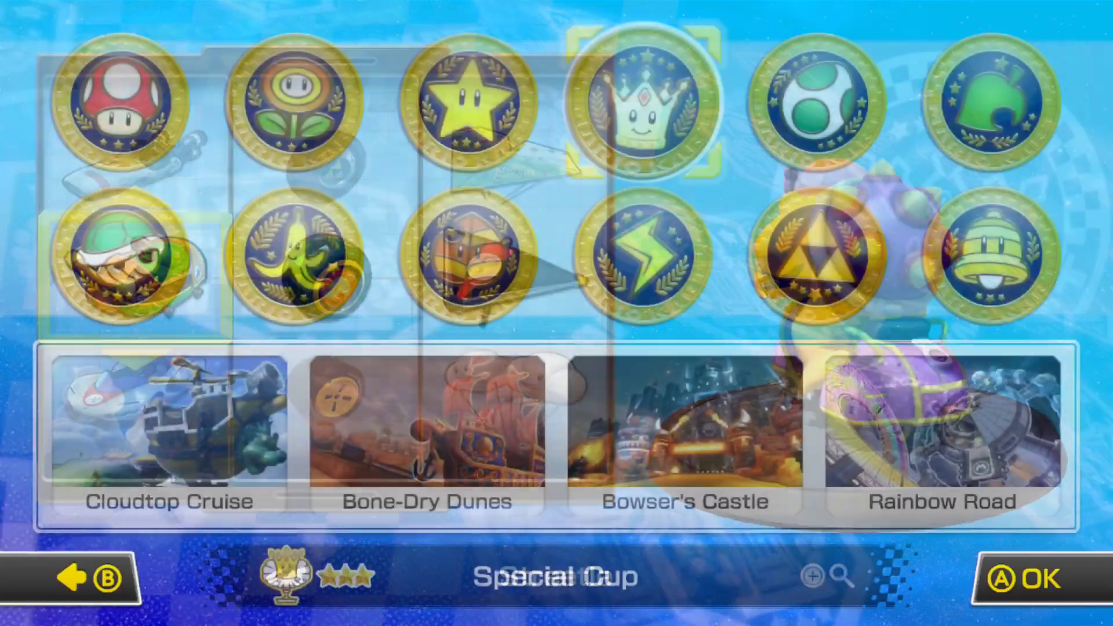
pyautogui.press('Right')
pyautogui.press('Right')
pyautogui.press('Down')
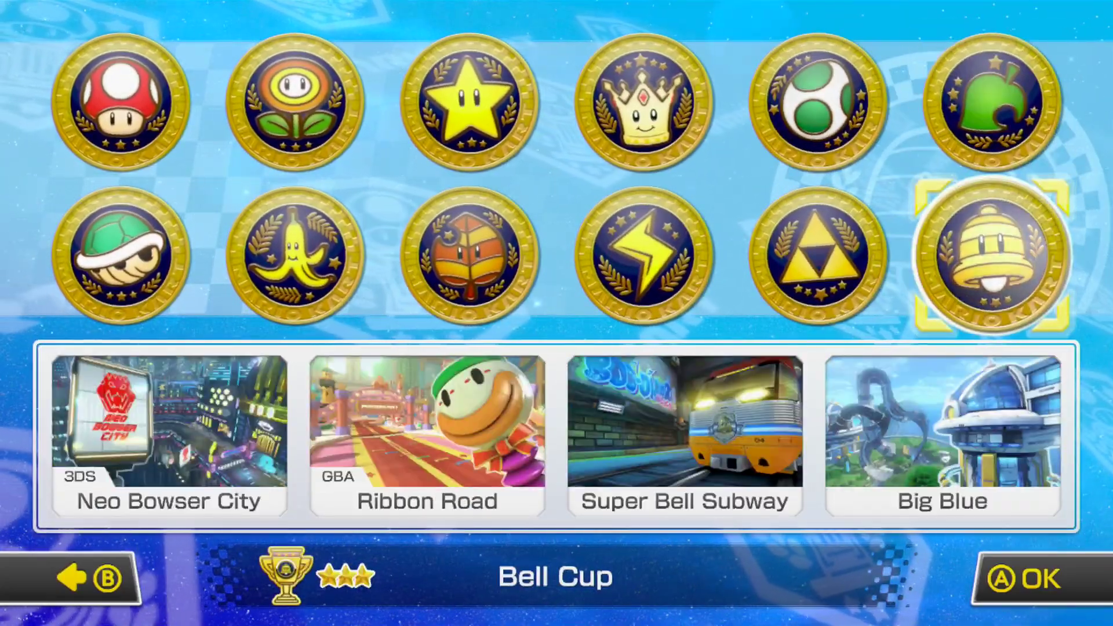
pyautogui.press('Left')
pyautogui.press('Left')
pyautogui.press('Left')
pyautogui.press('Left')
pyautogui.press('Left')
pyautogui.press('Up')
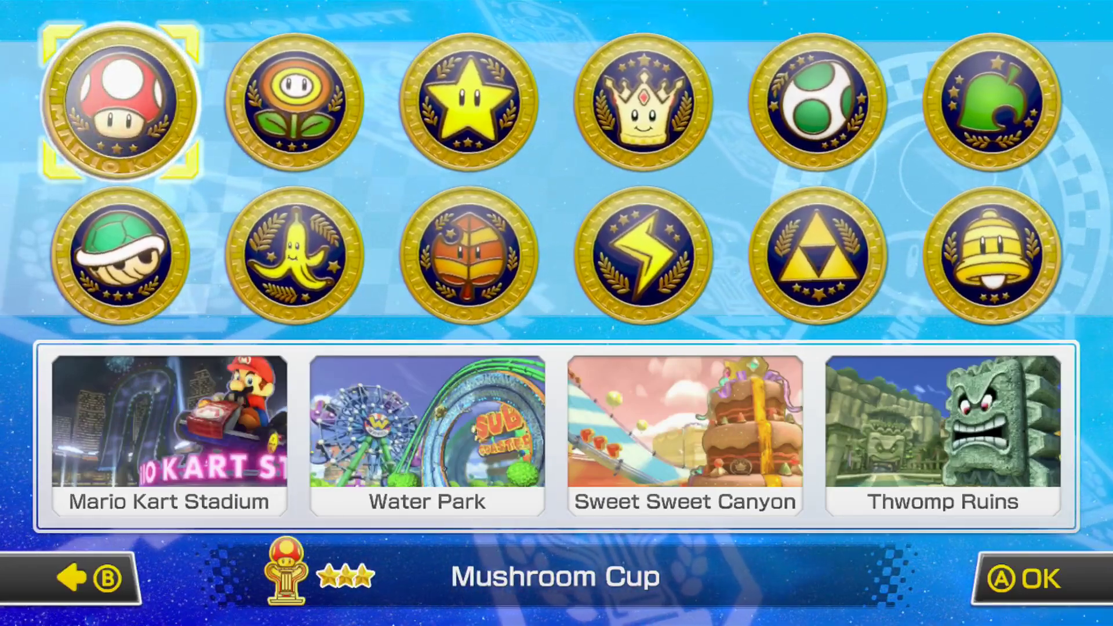
pyautogui.press('Right')
pyautogui.press('Right')
pyautogui.press('Right')
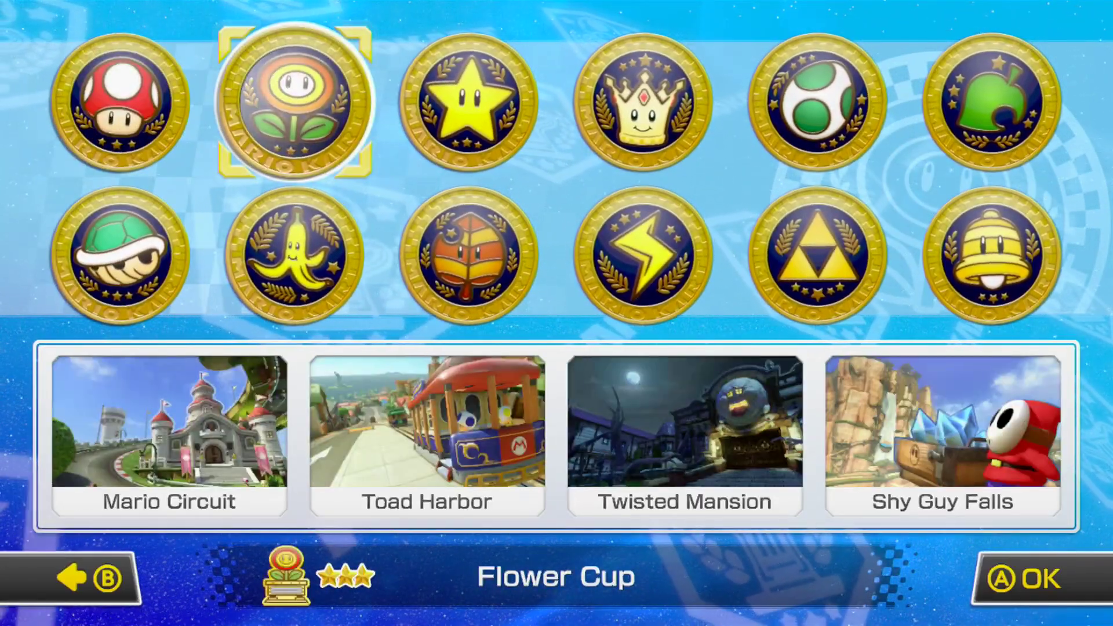
pyautogui.press('Left')
pyautogui.press('Left')
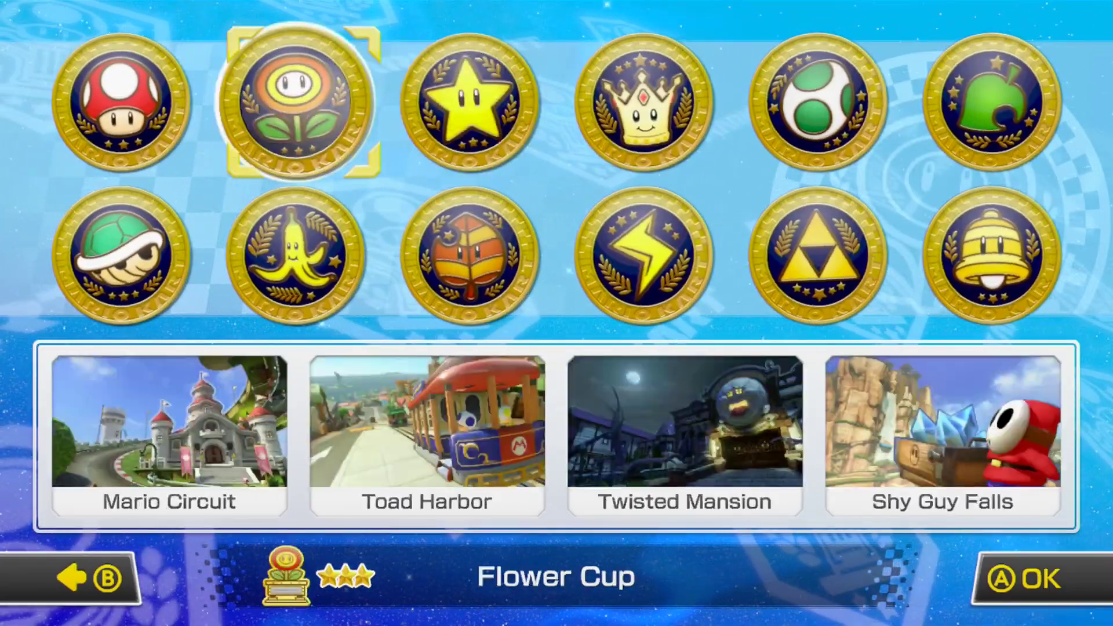
pyautogui.press('Left')
pyautogui.press('Down')
pyautogui.press('Up')
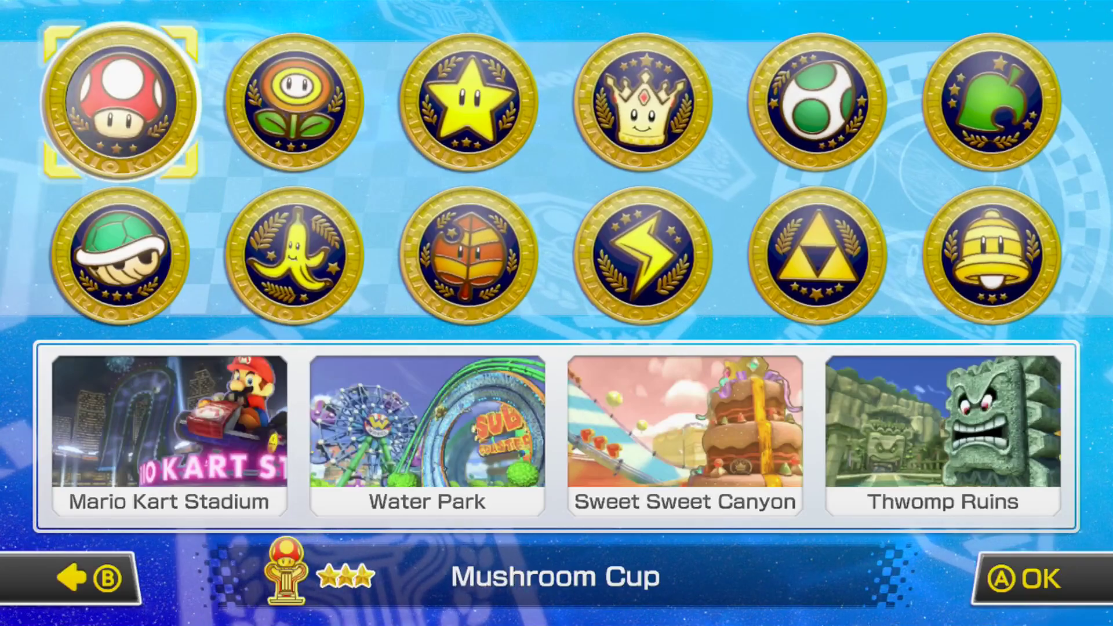
pyautogui.press('Right')
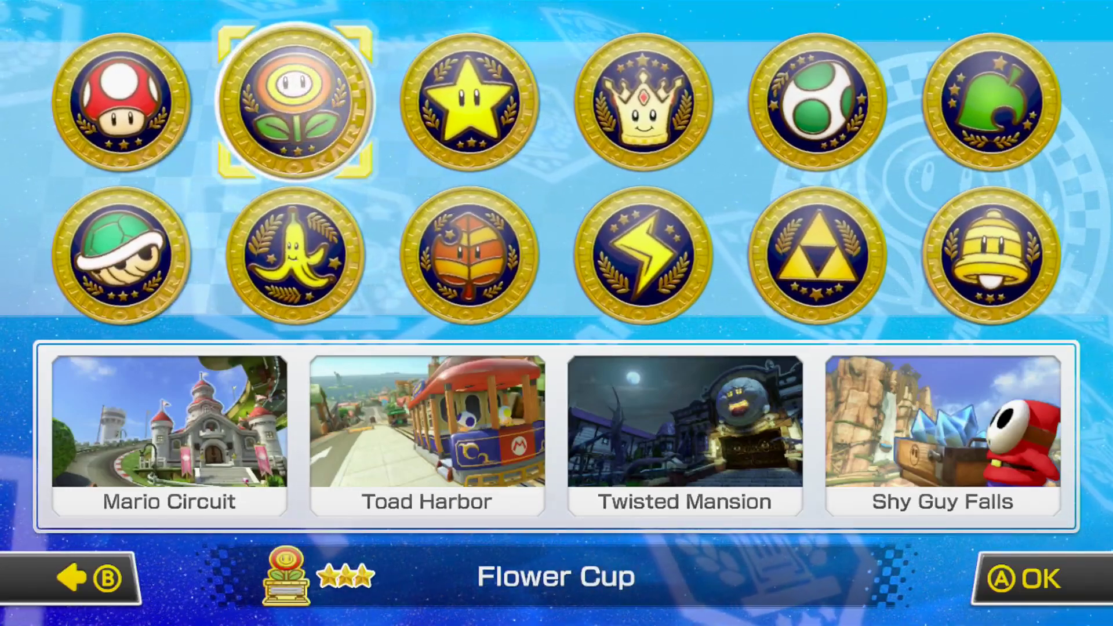
pyautogui.press('Left')
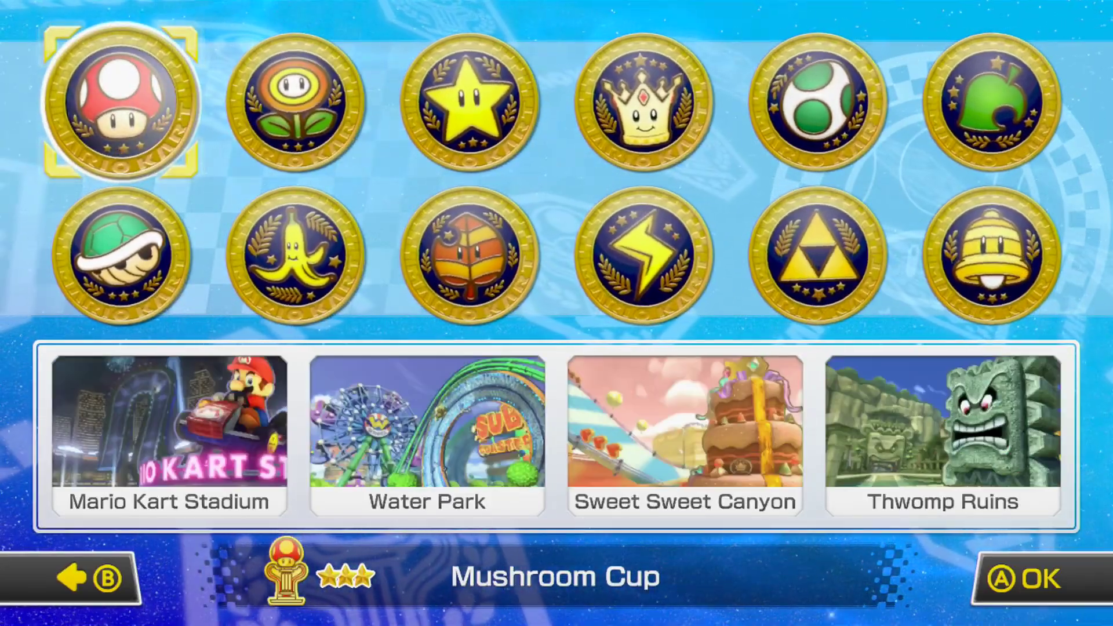